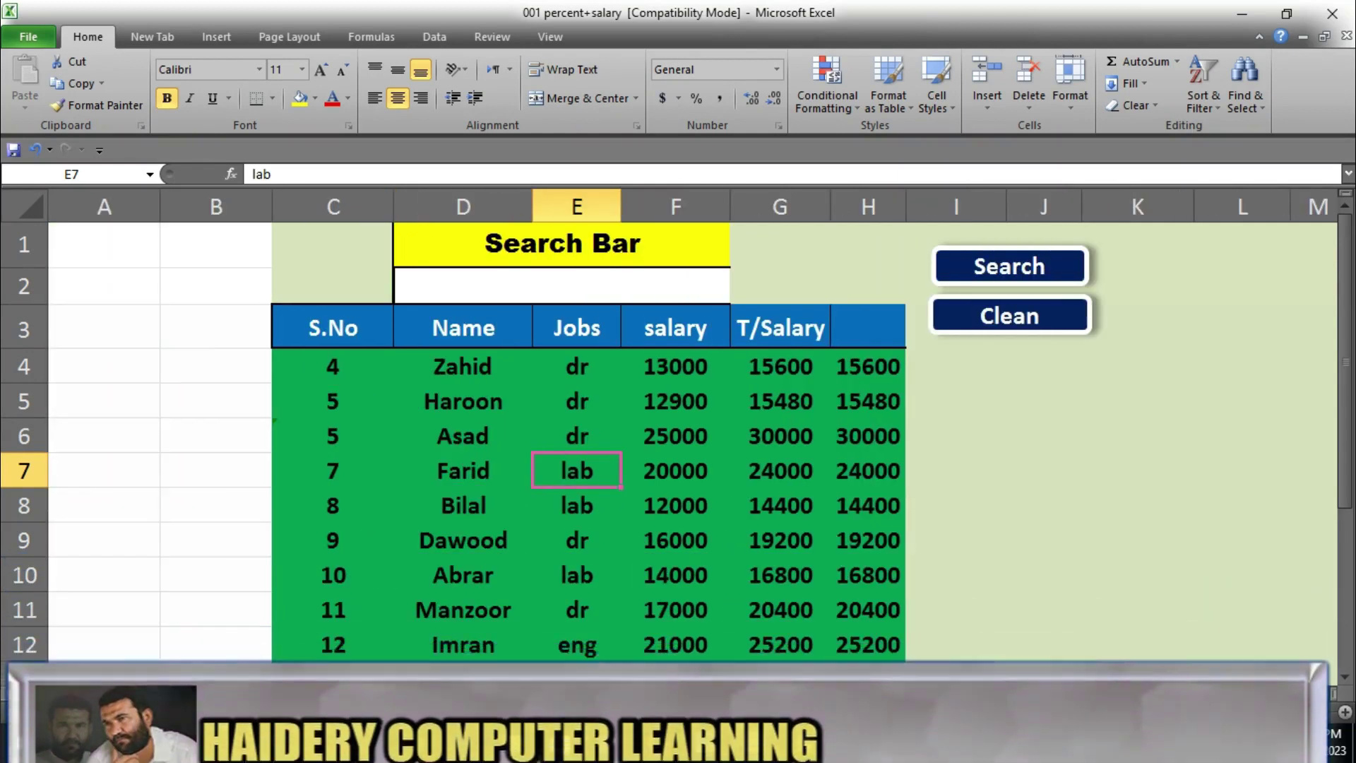
Step: Glance at the Function sheet, then return to the salary sheet
click(941, 691)
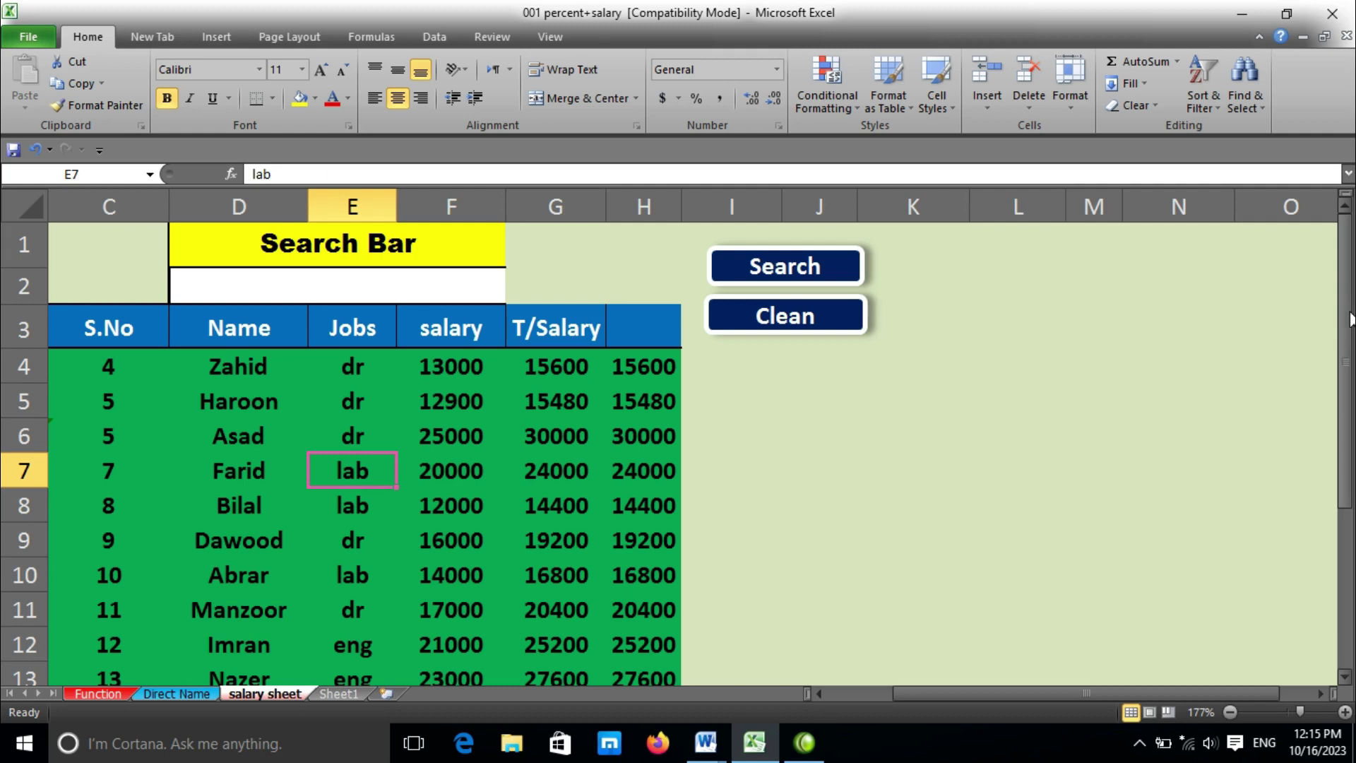
drag(1349, 320, 1349, 324)
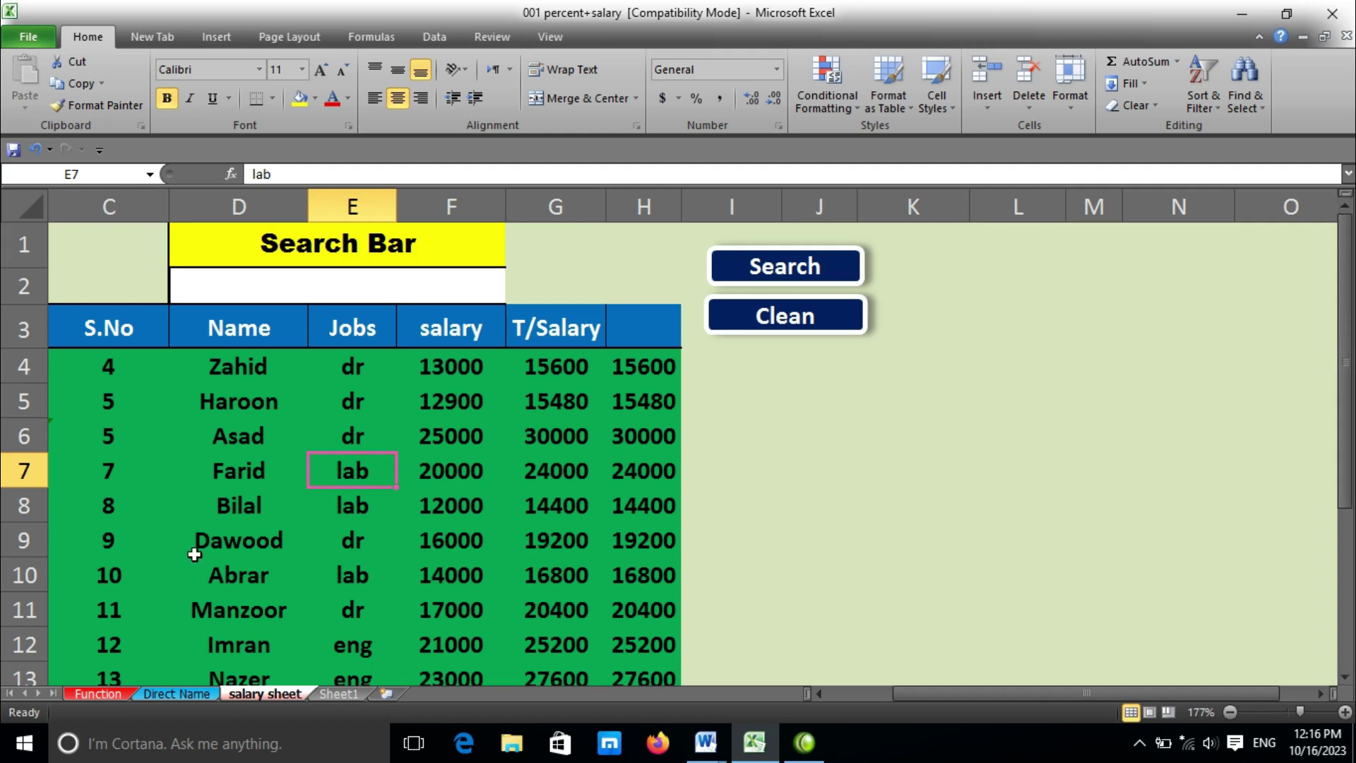
click(113, 694)
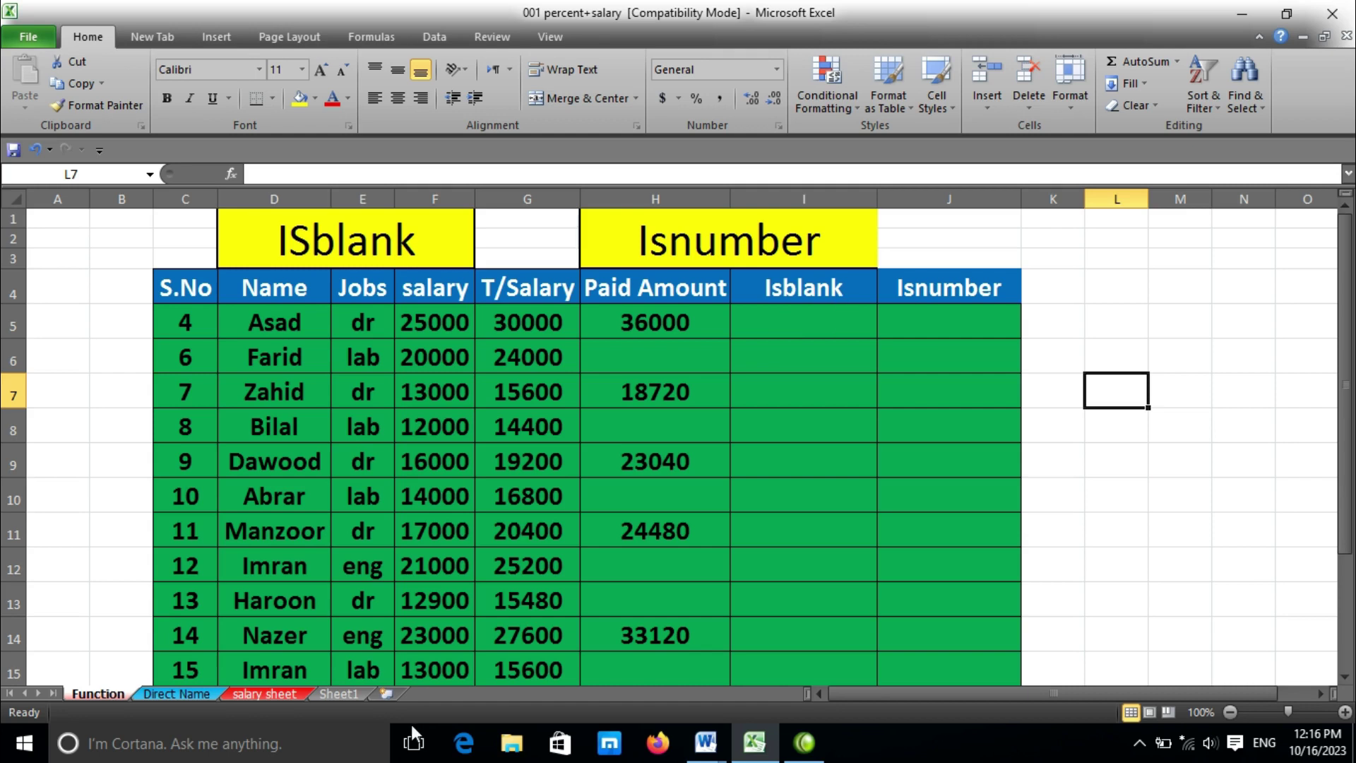
click(260, 694)
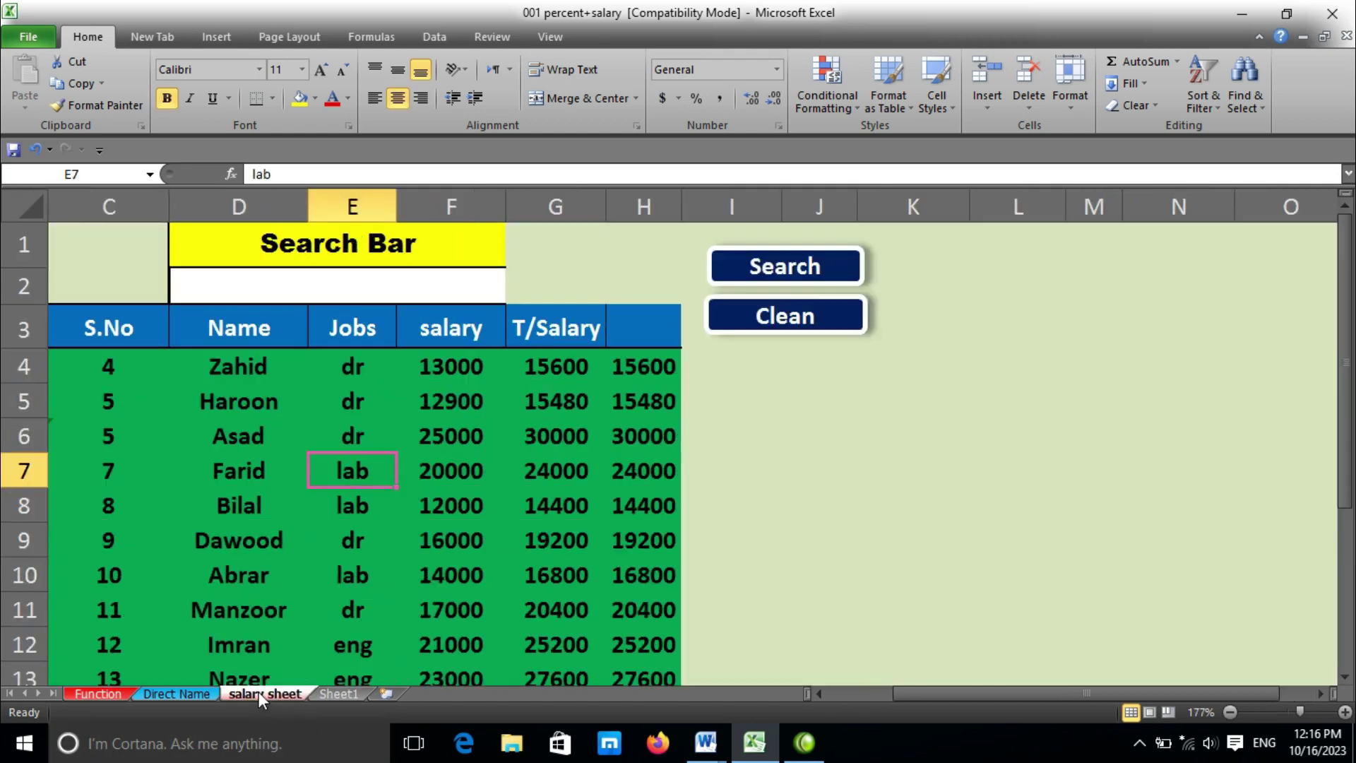
Step: Search the salary table for Bilal, dismiss the macro error, and clear the search cell
click(314, 294)
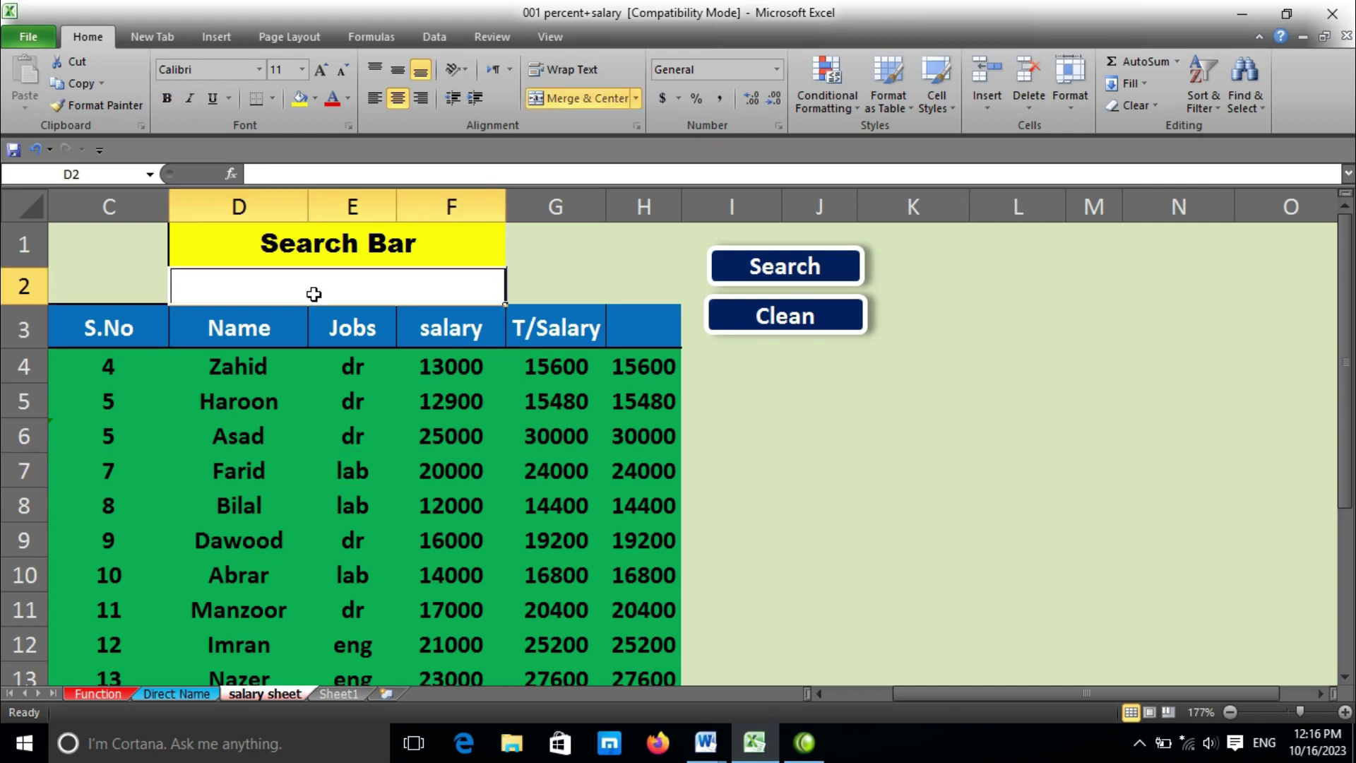
text(Bi)
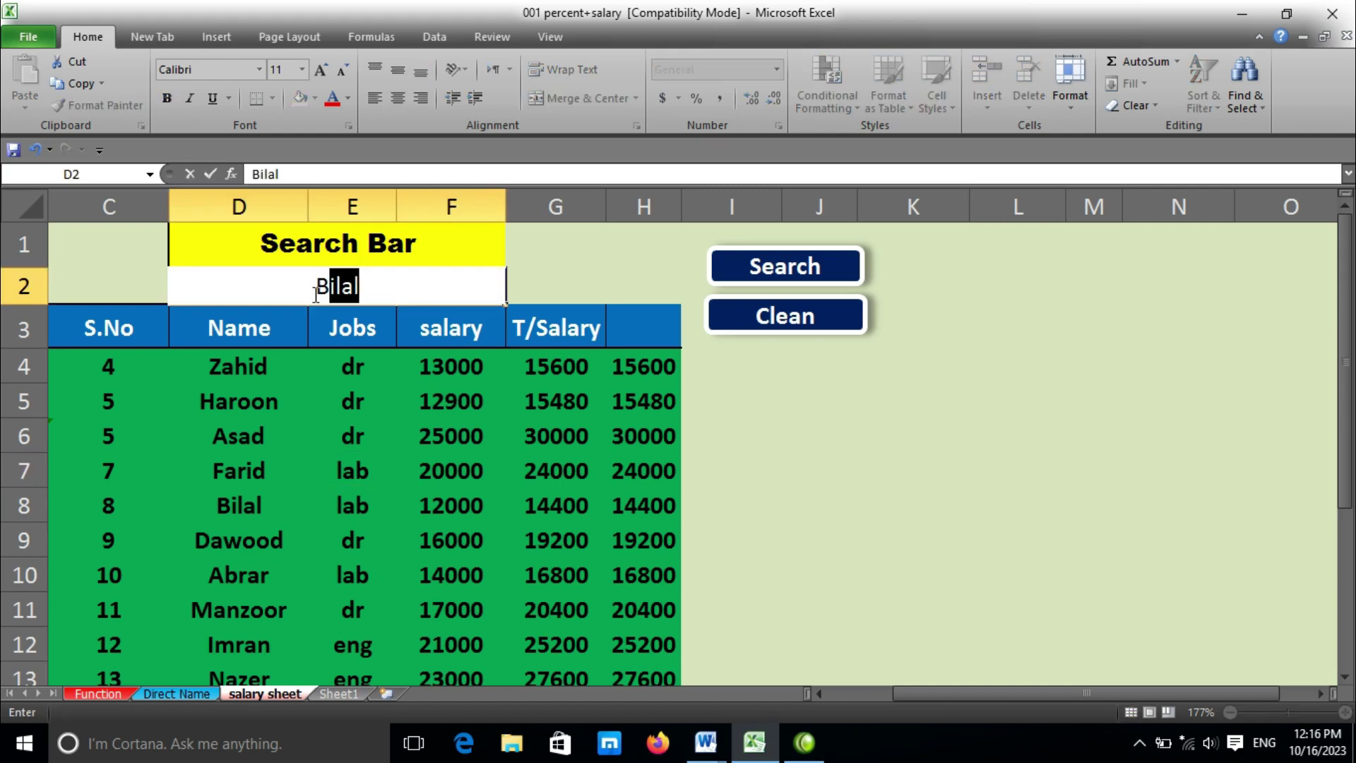
text(lal)
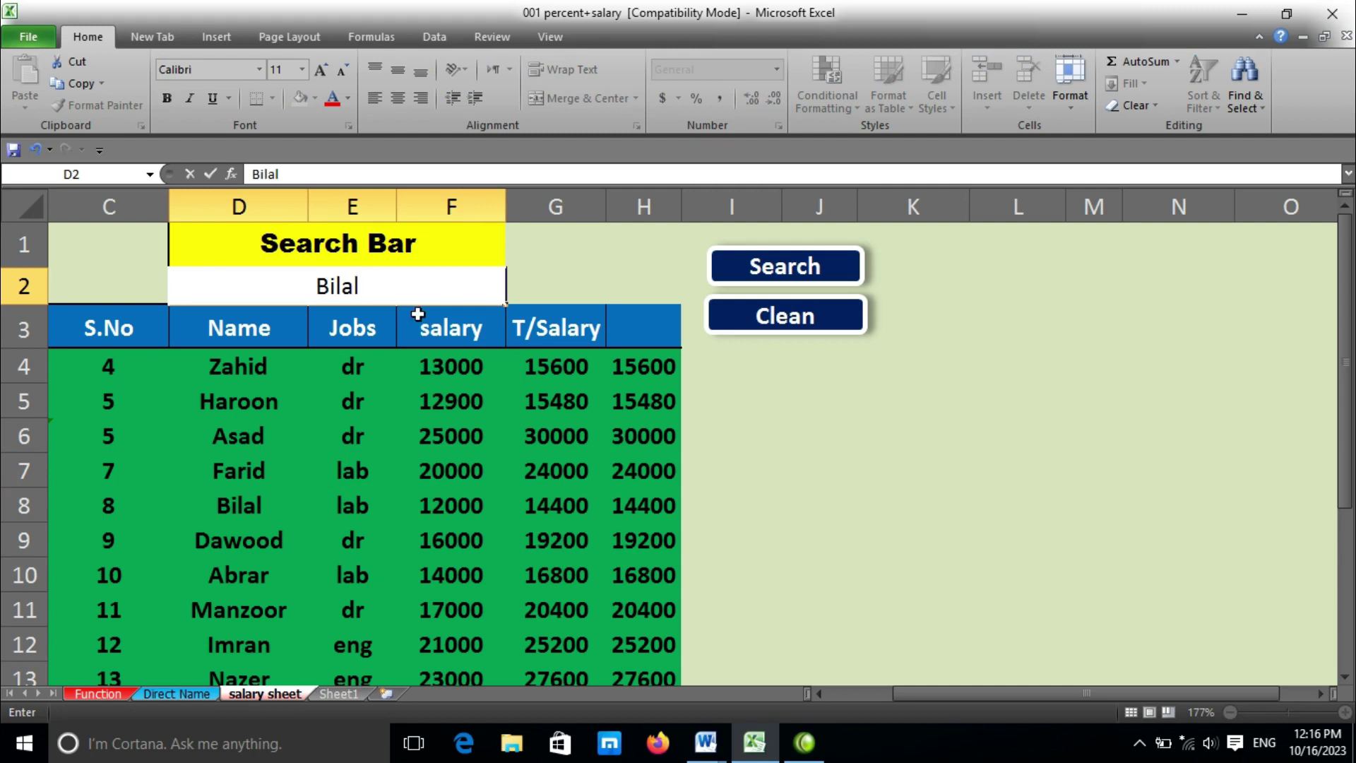
click(773, 274)
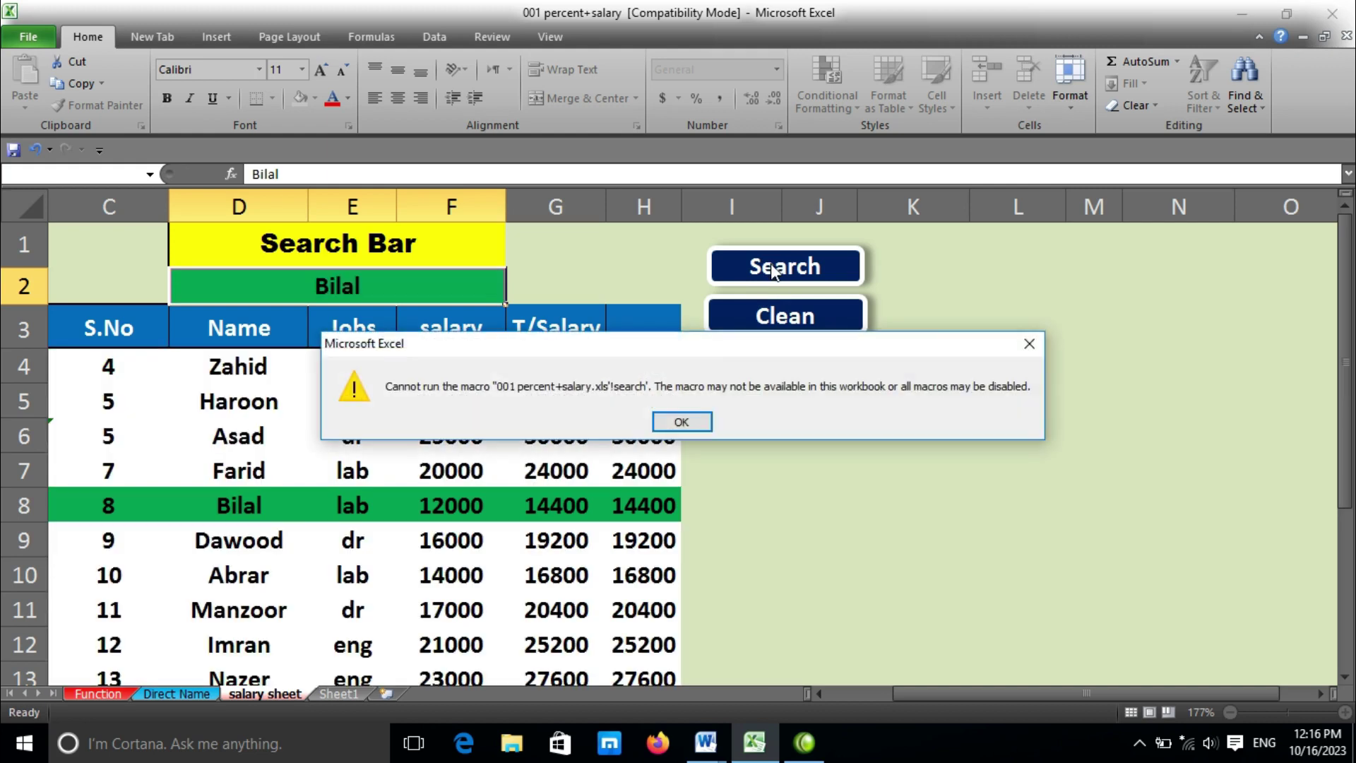
click(664, 422)
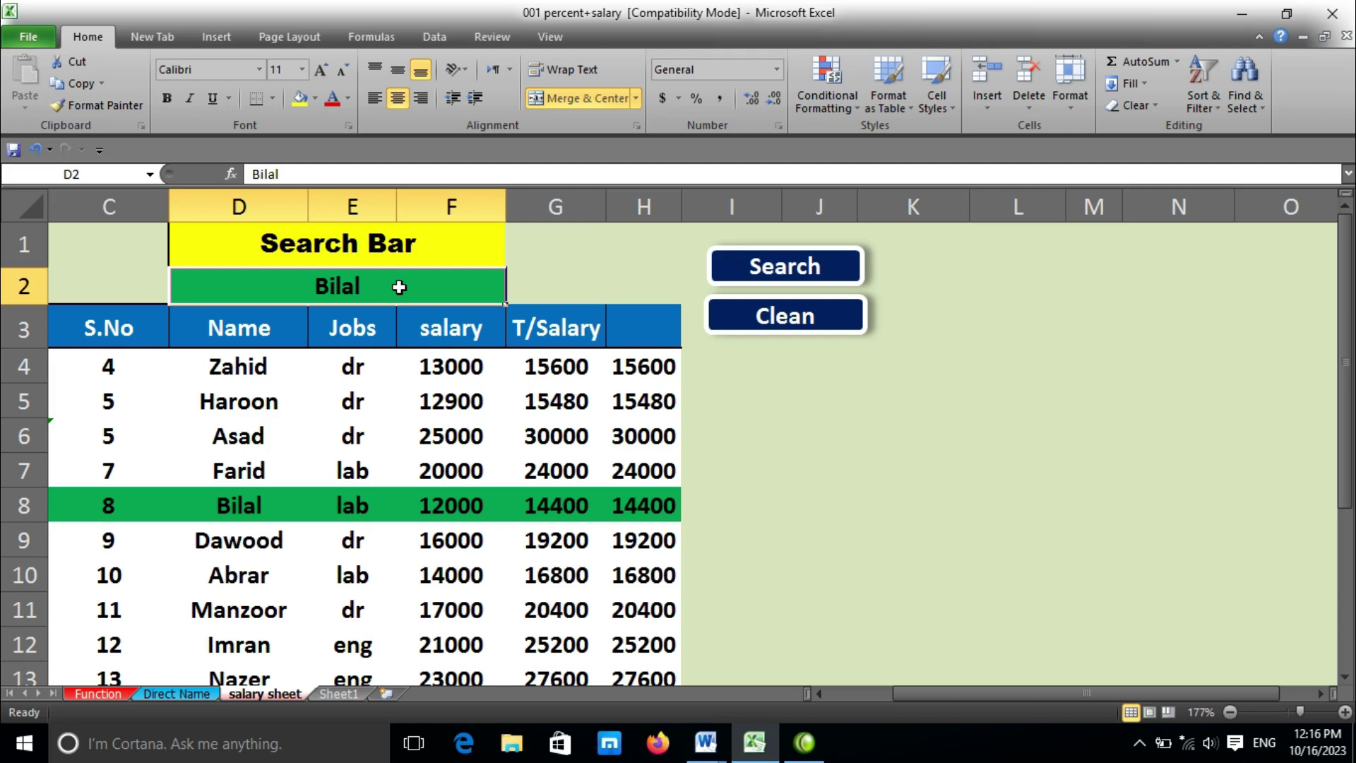
key(BackSpace)
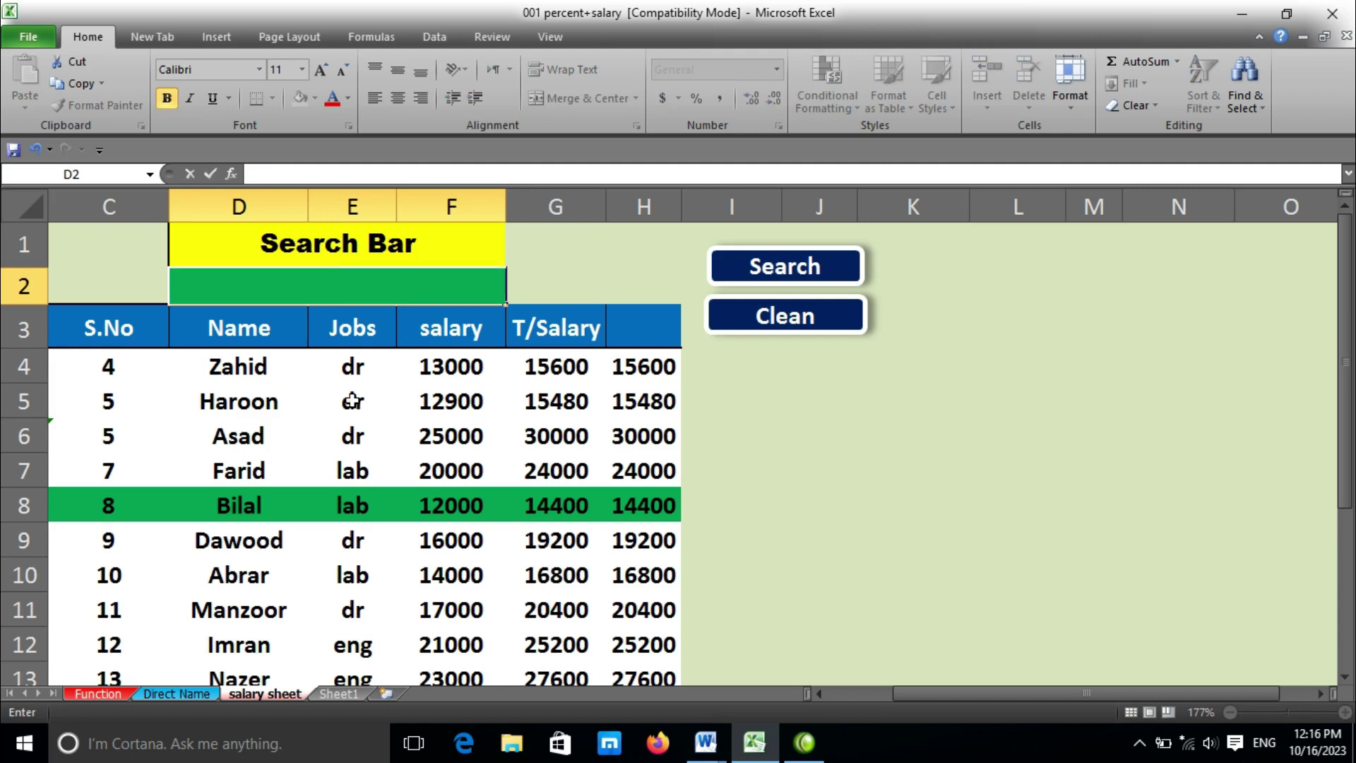
click(336, 419)
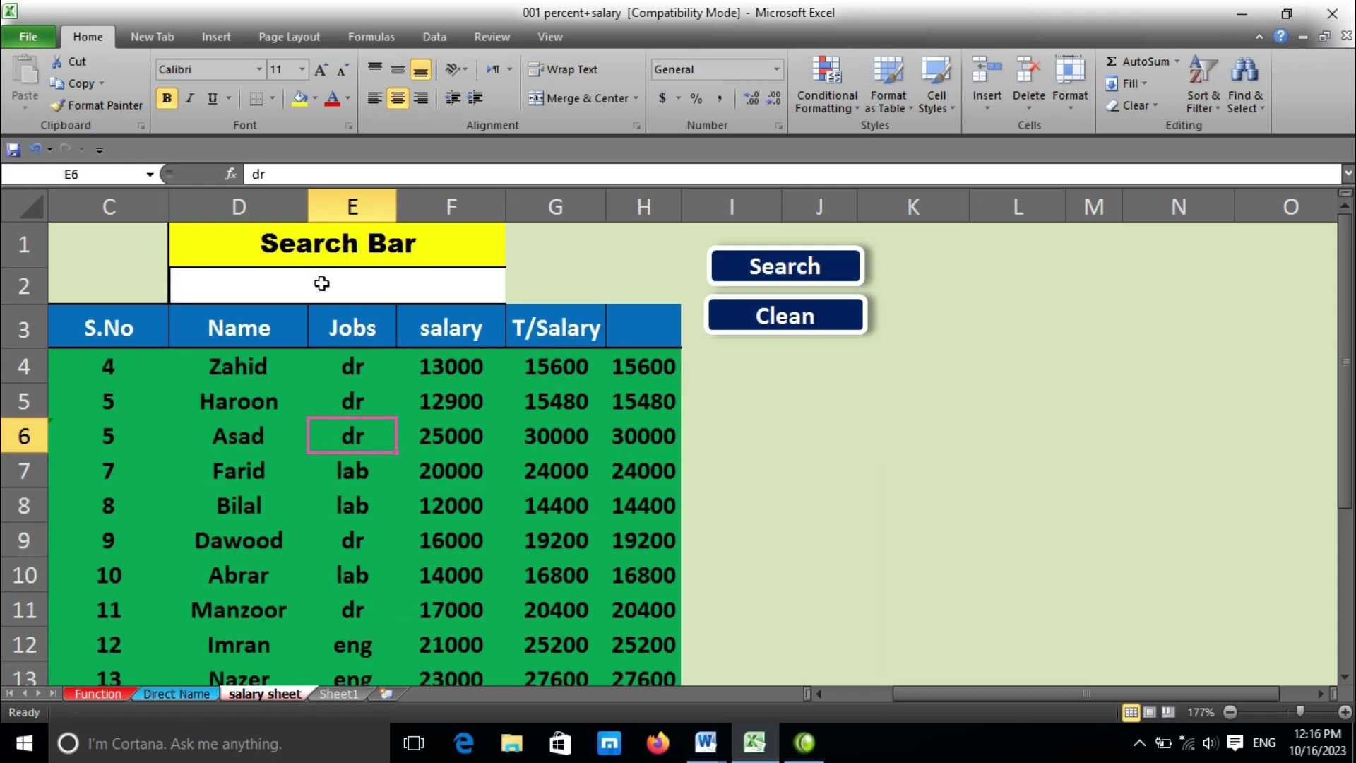
Step: Search for Asad the same way so his row is highlighted, then clear the entry
click(347, 289)
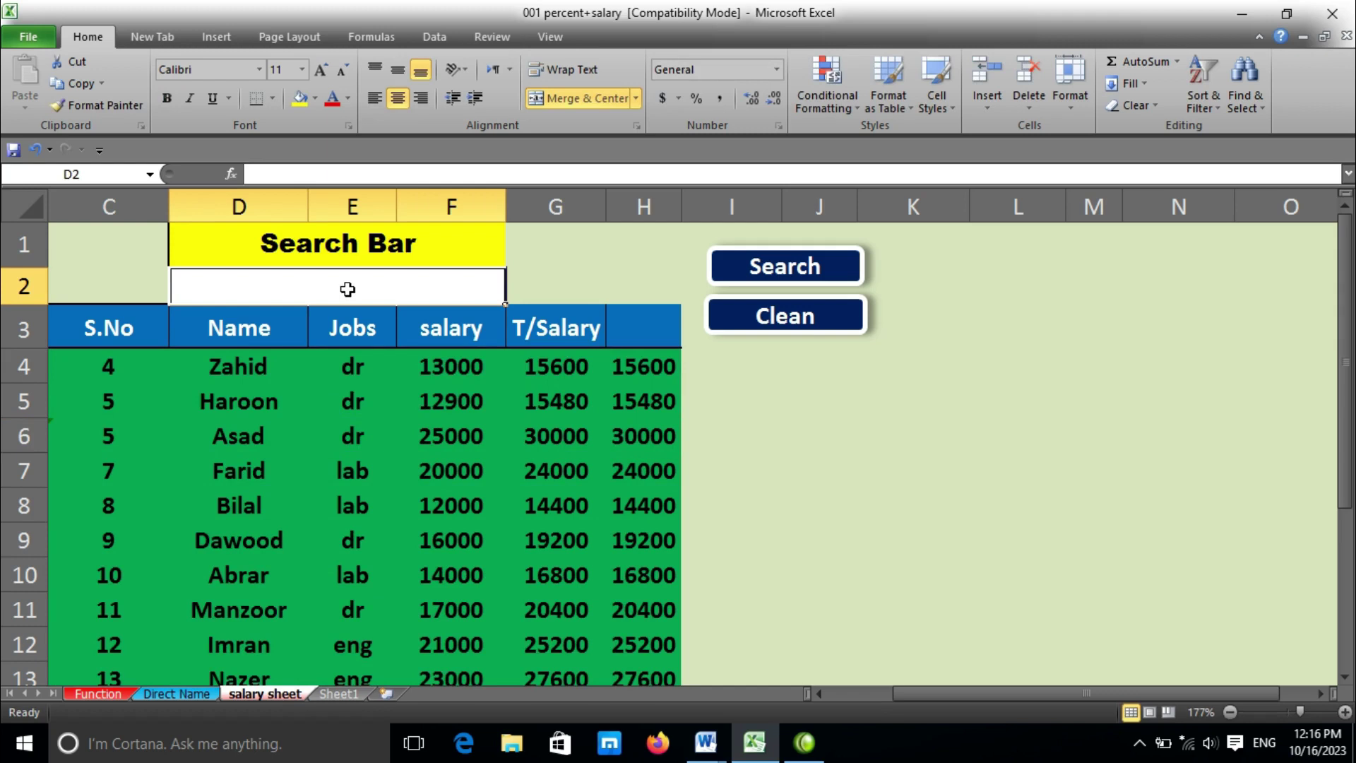
text(Asad)
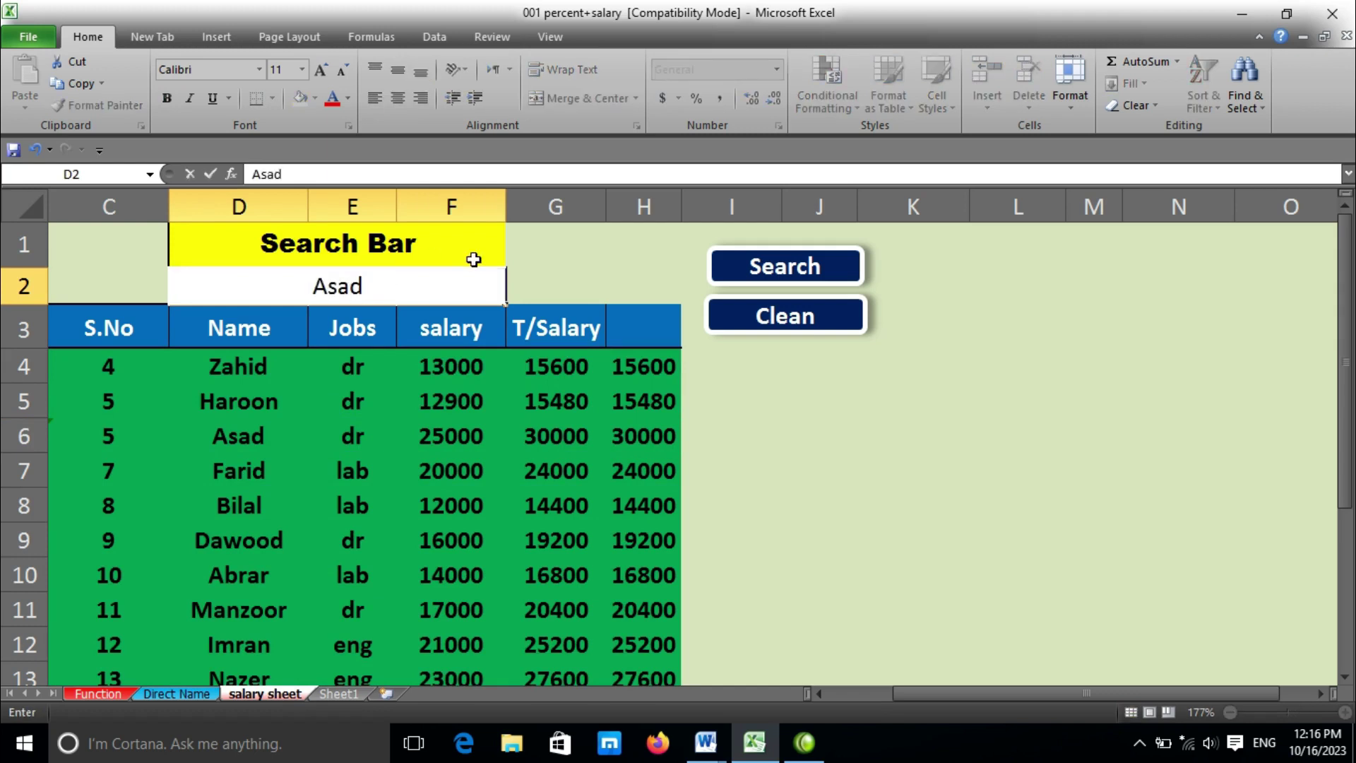
click(785, 267)
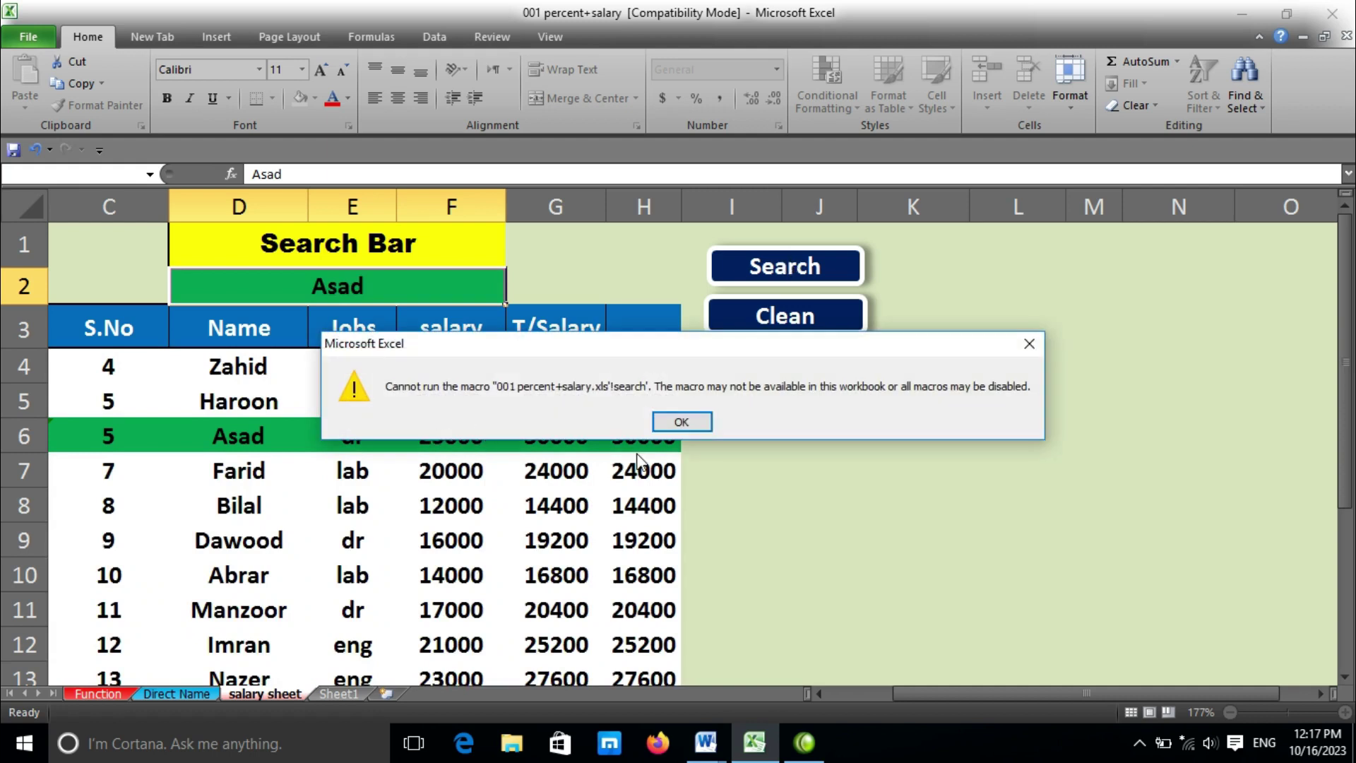
click(689, 421)
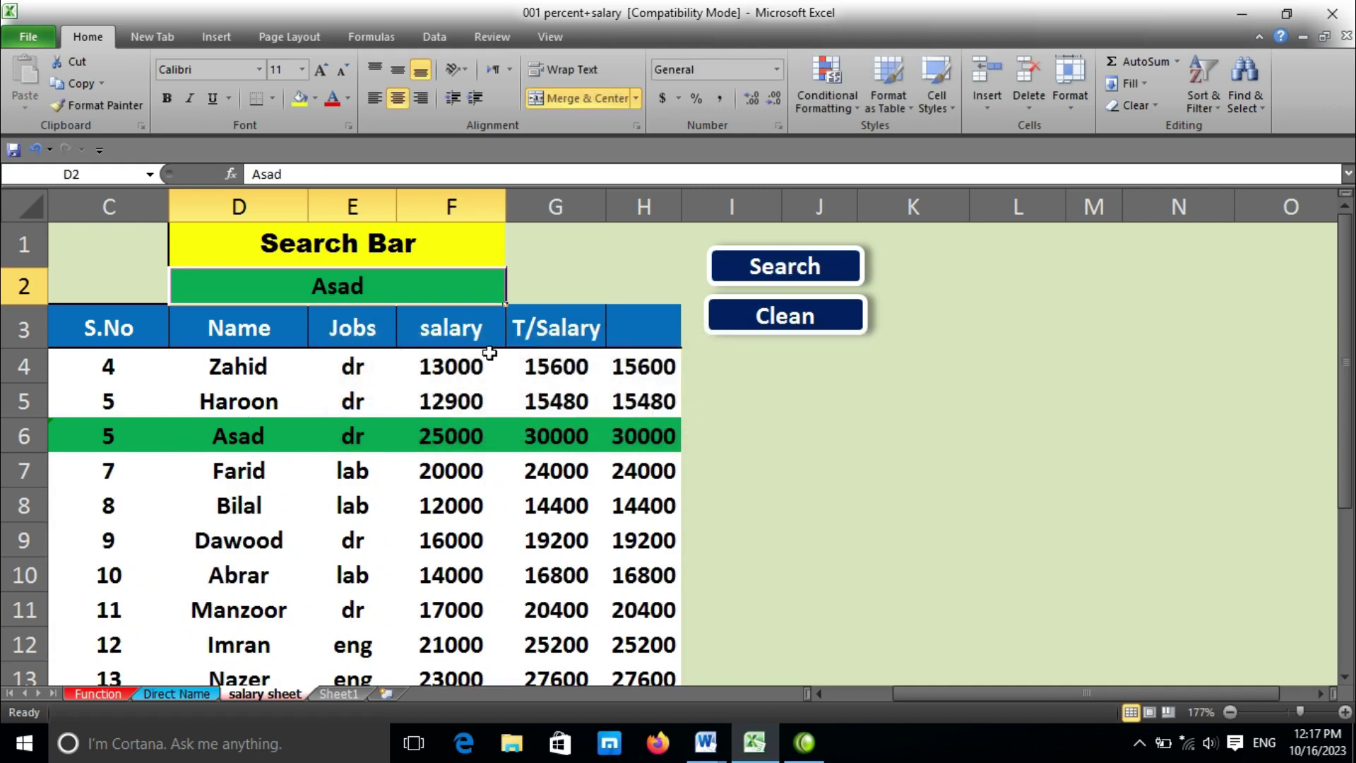
key(BackSpace)
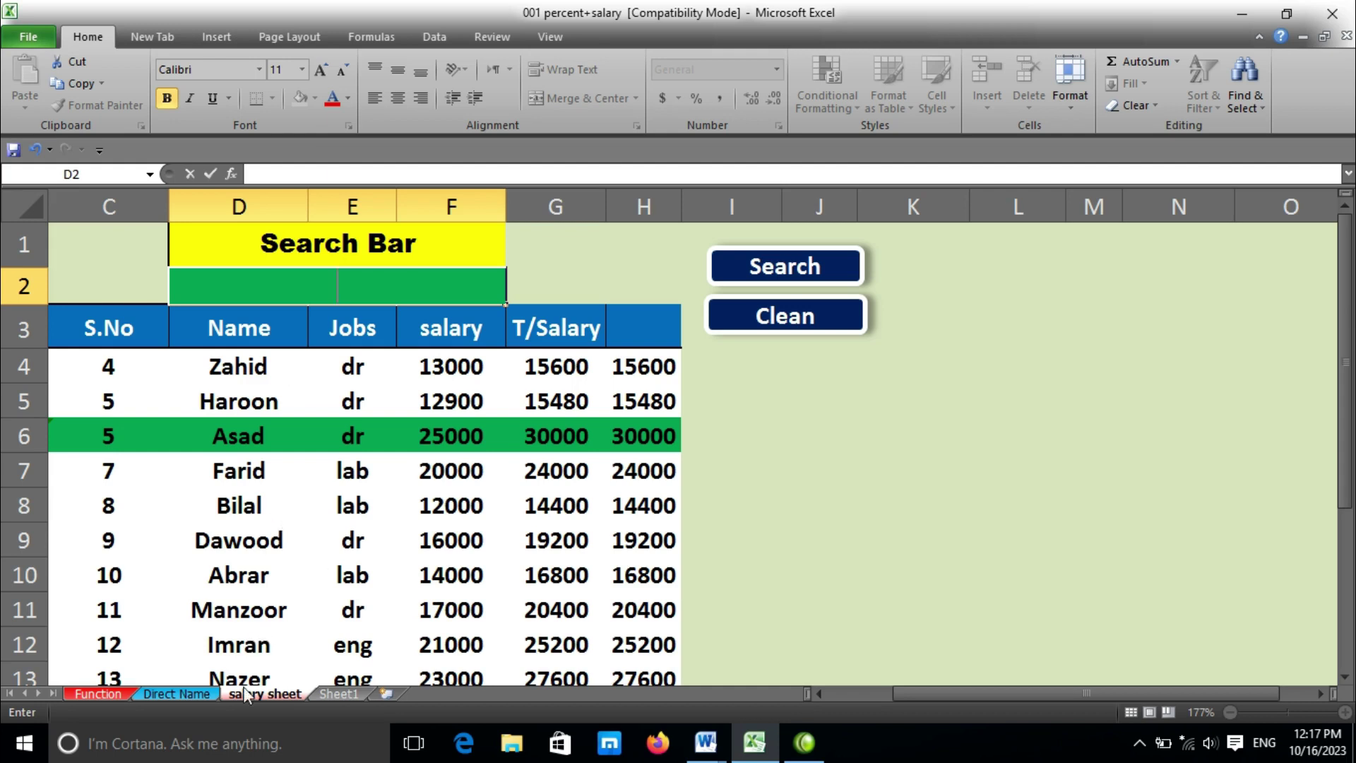
Step: On the Direct Name sheet, enter Manoor in G7 and Farid in G8
click(176, 693)
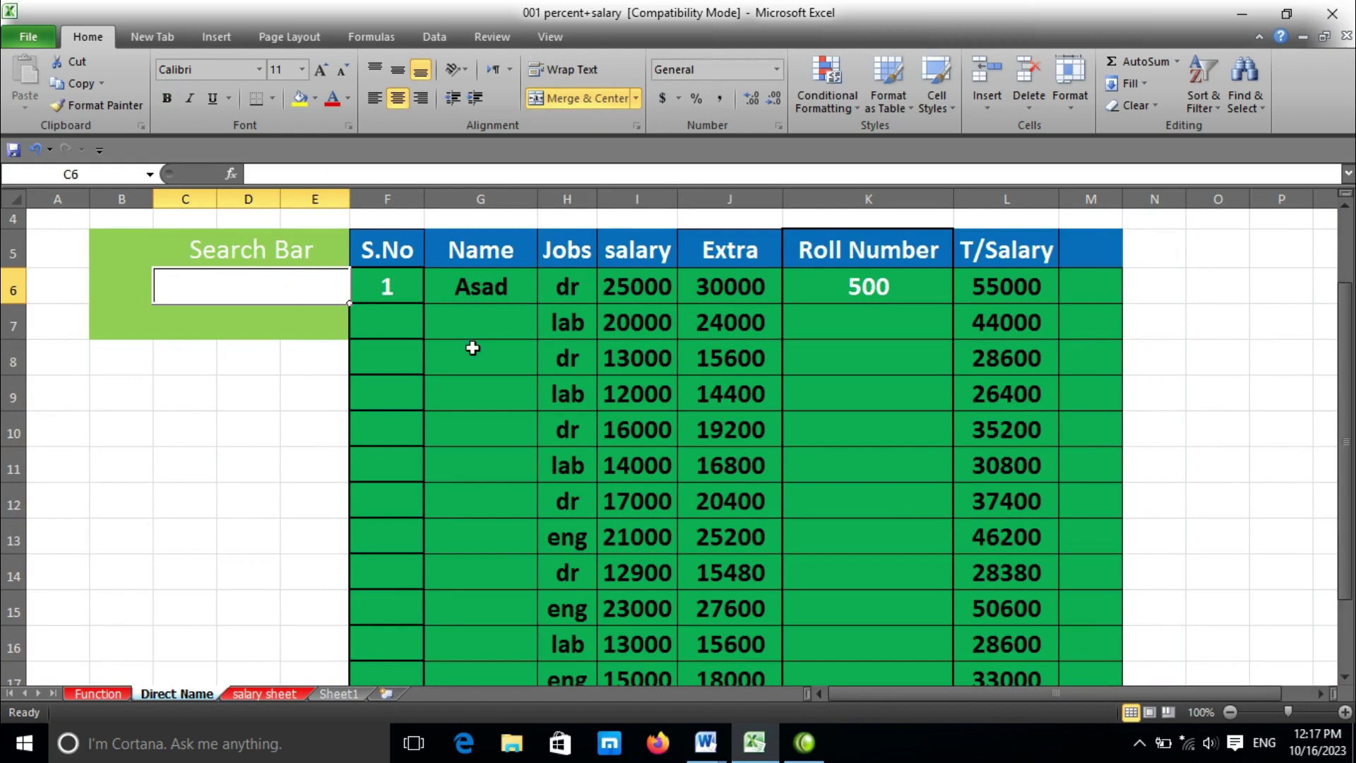
click(488, 318)
text(M)
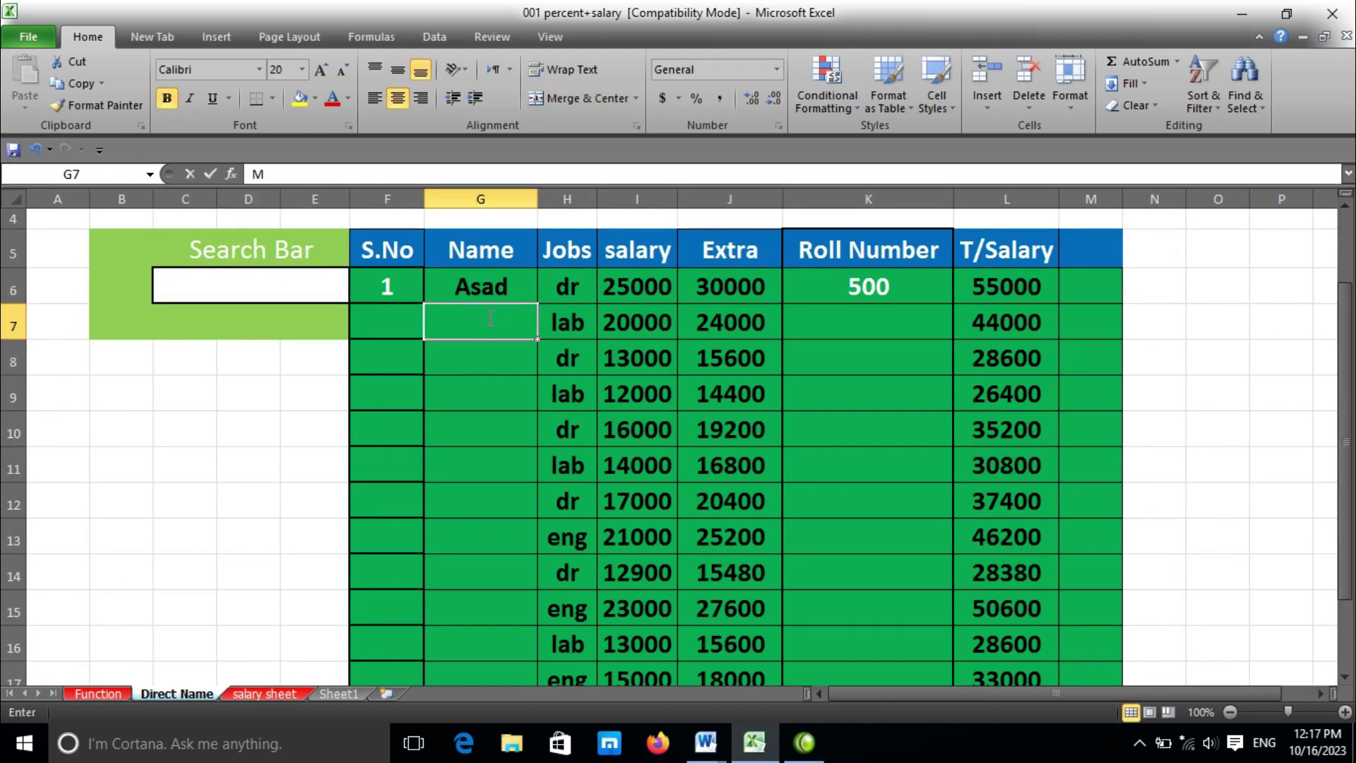
text(anoor)
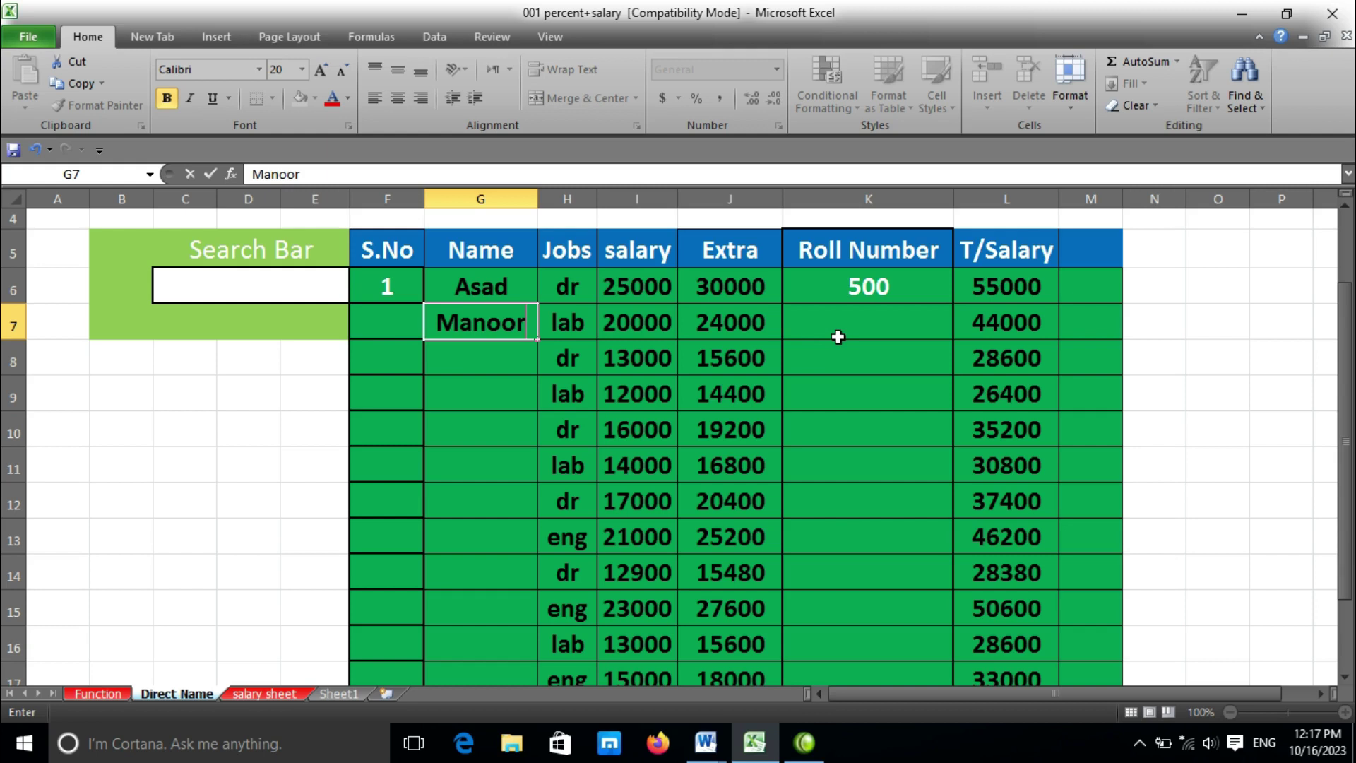
click(494, 367)
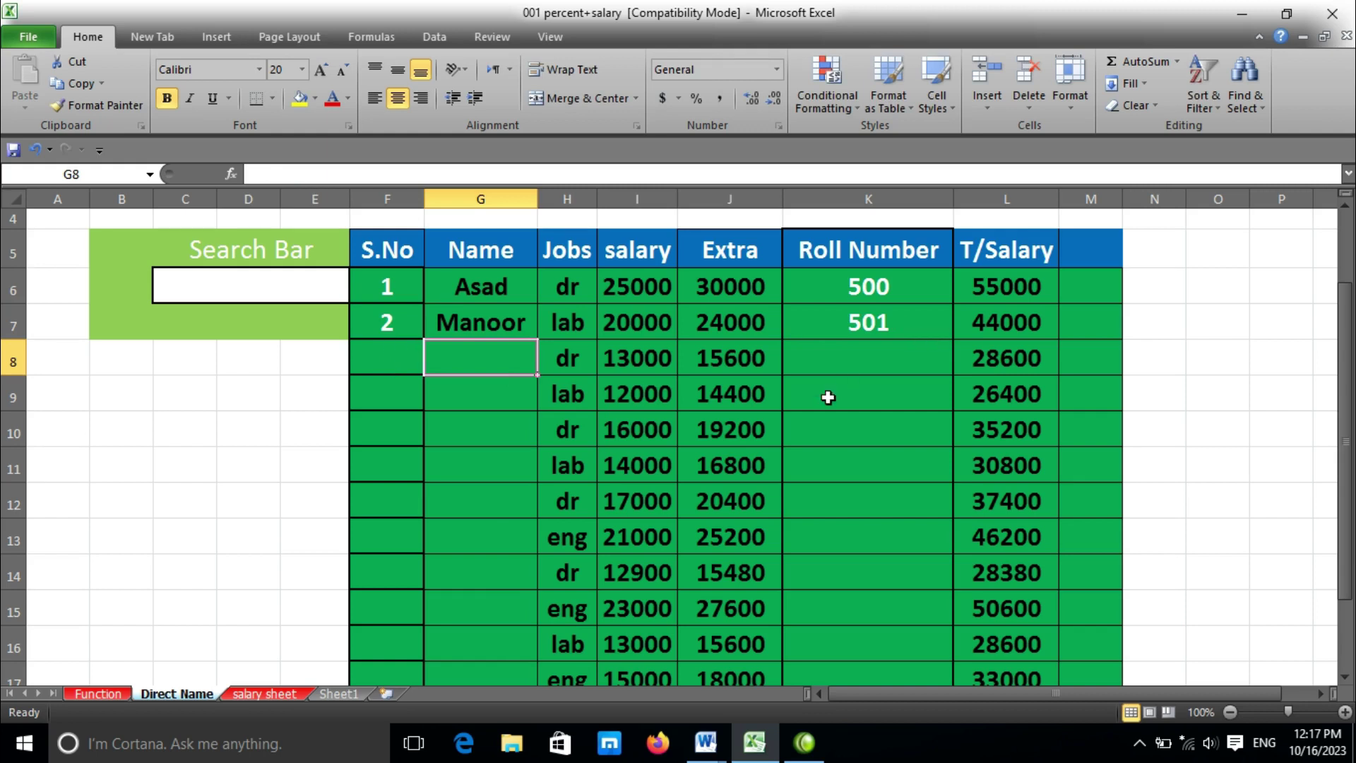
text(H)
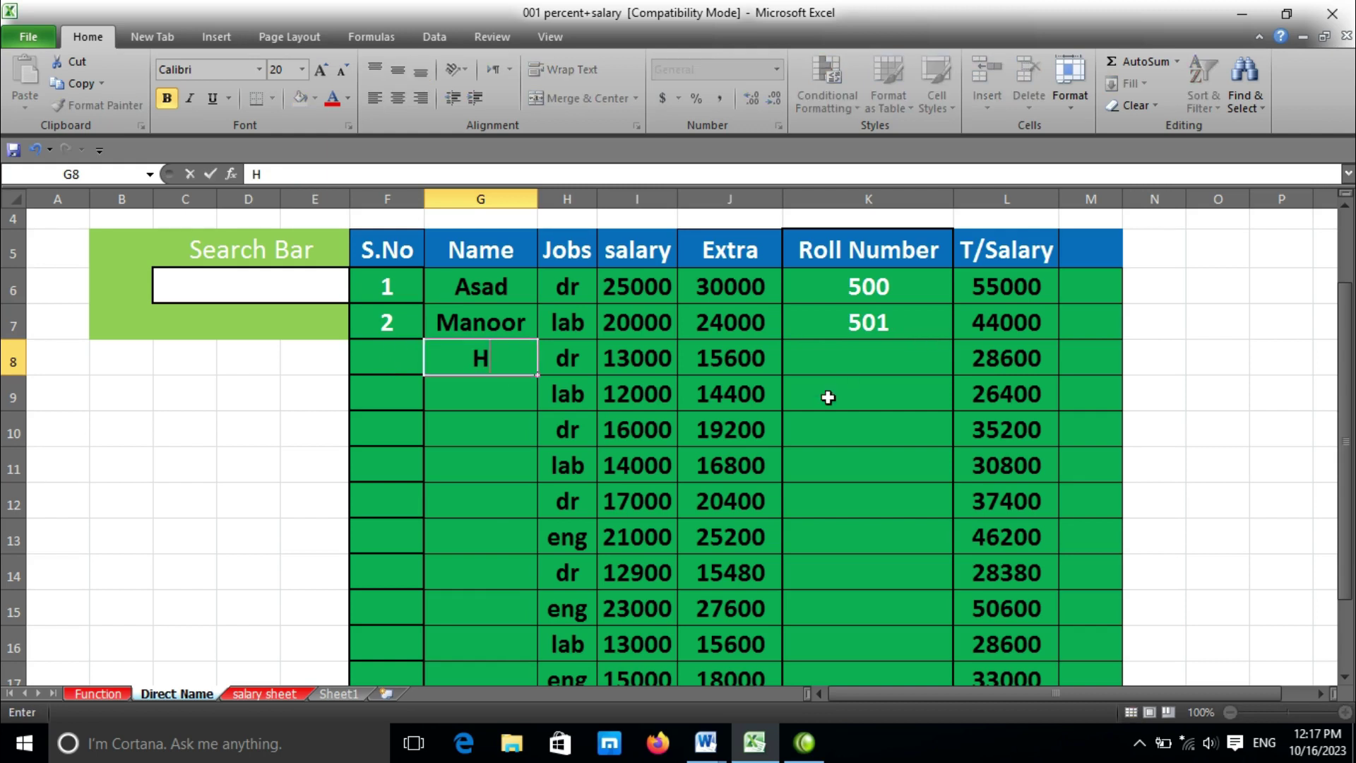
key(BackSpace)
text(Fari)
text(d)
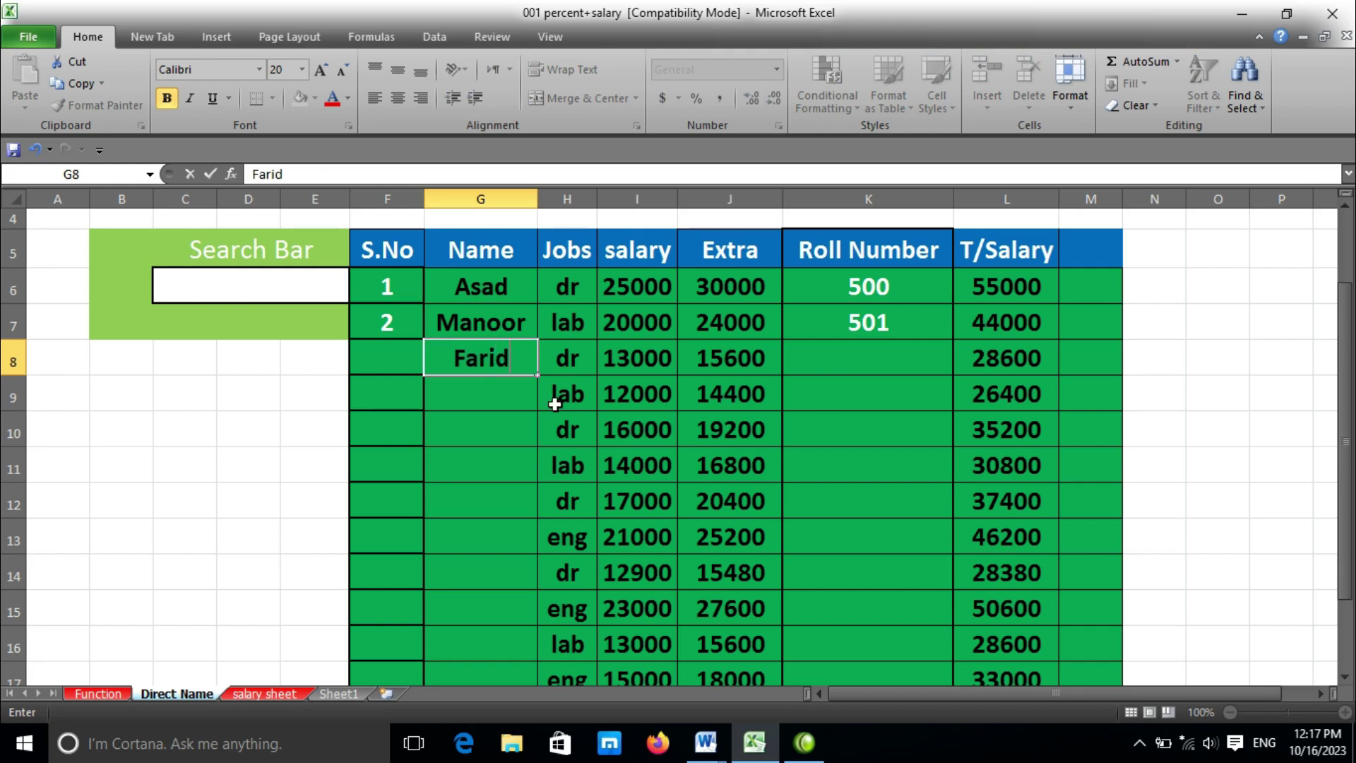
click(499, 398)
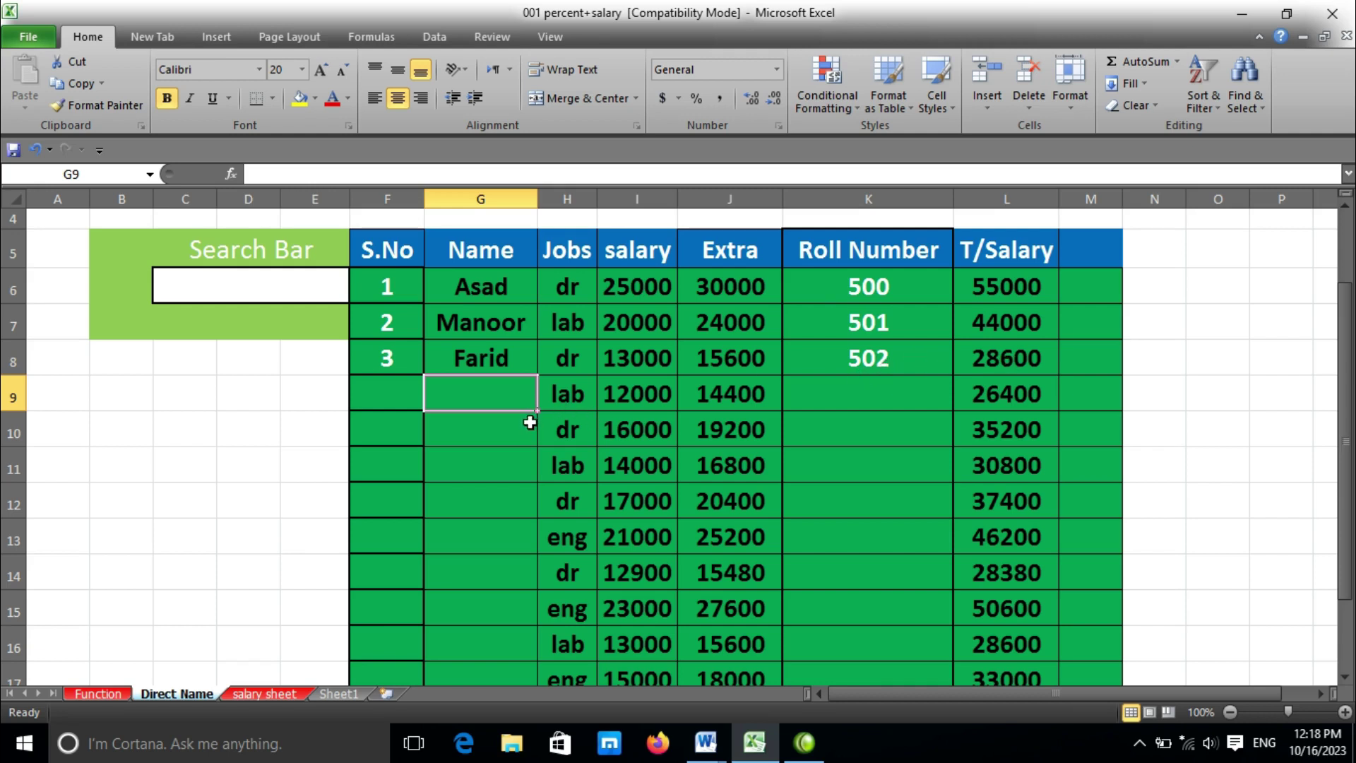
Step: On the Function sheet, enter =ISBLANK(H5) in I5, giving FALSE for Asad
click(99, 693)
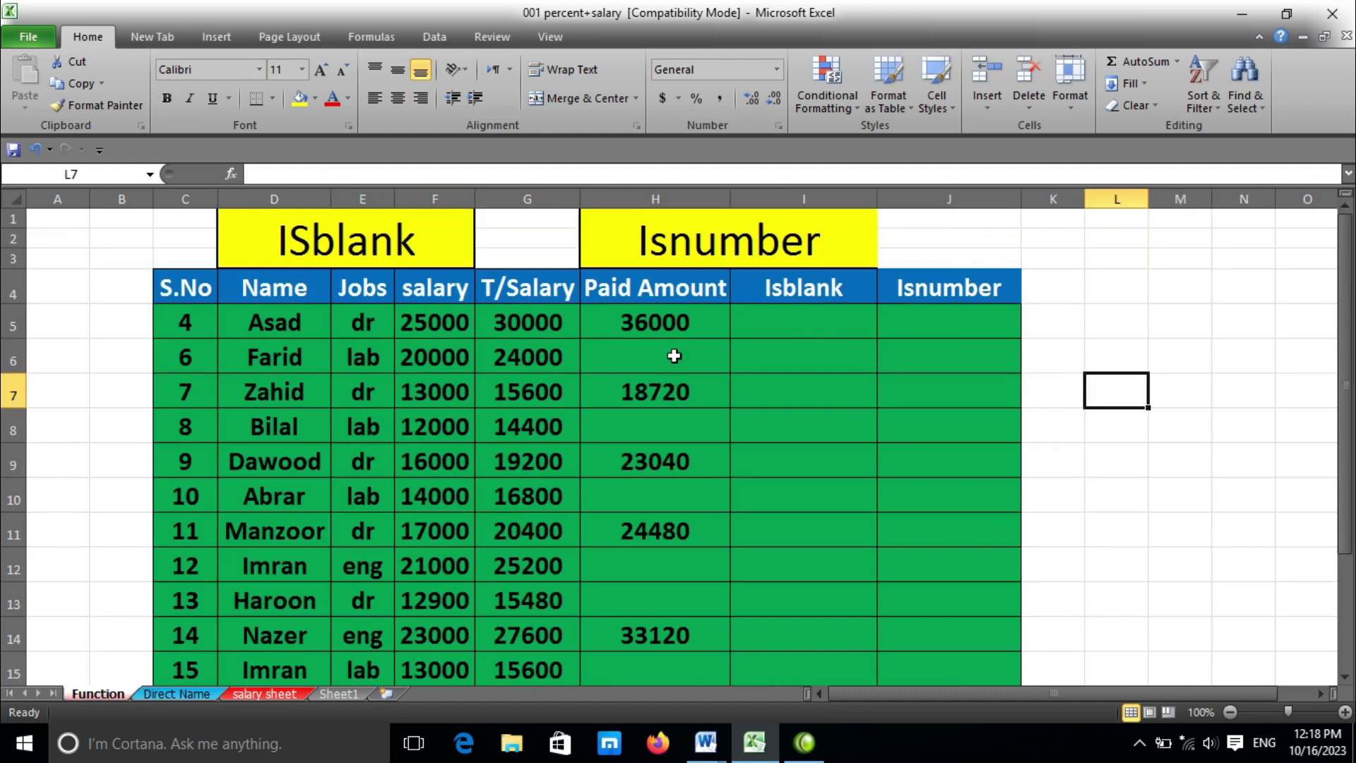
click(819, 323)
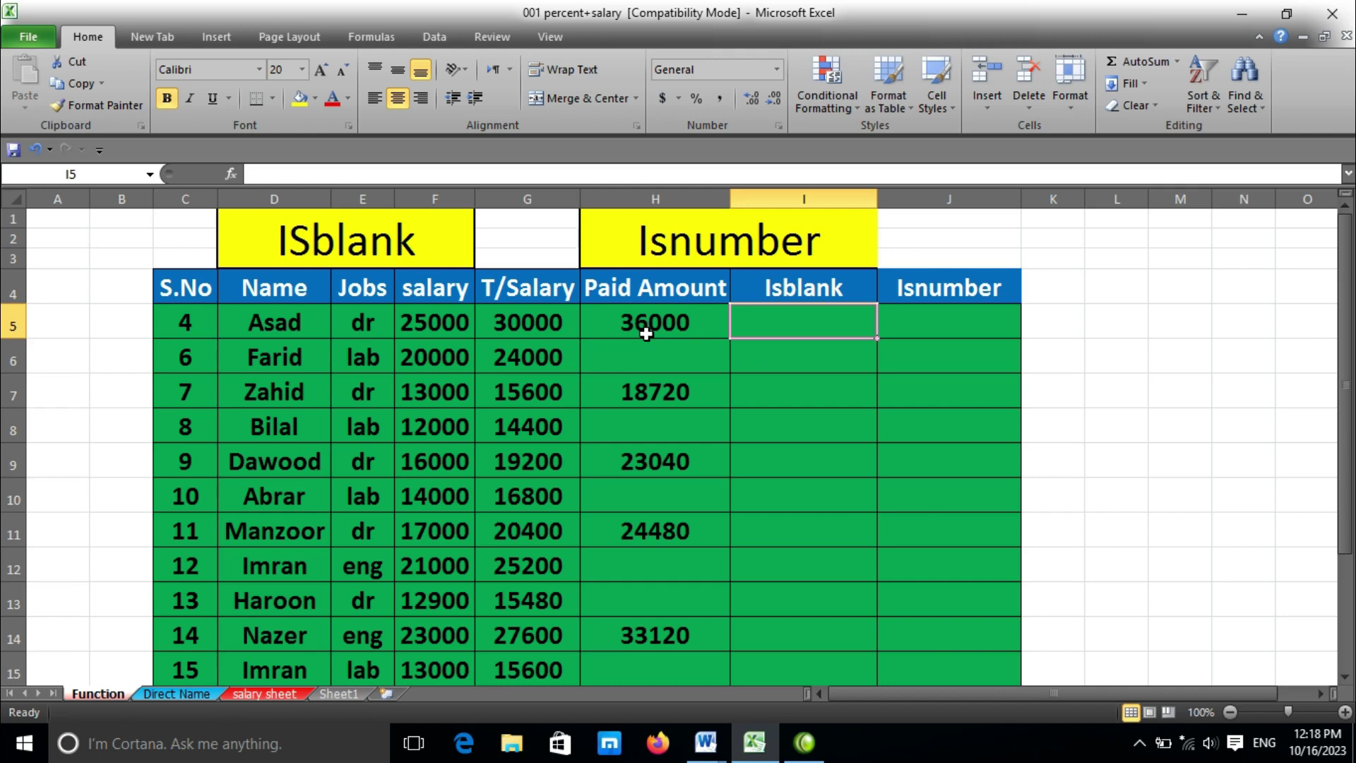
text(=)
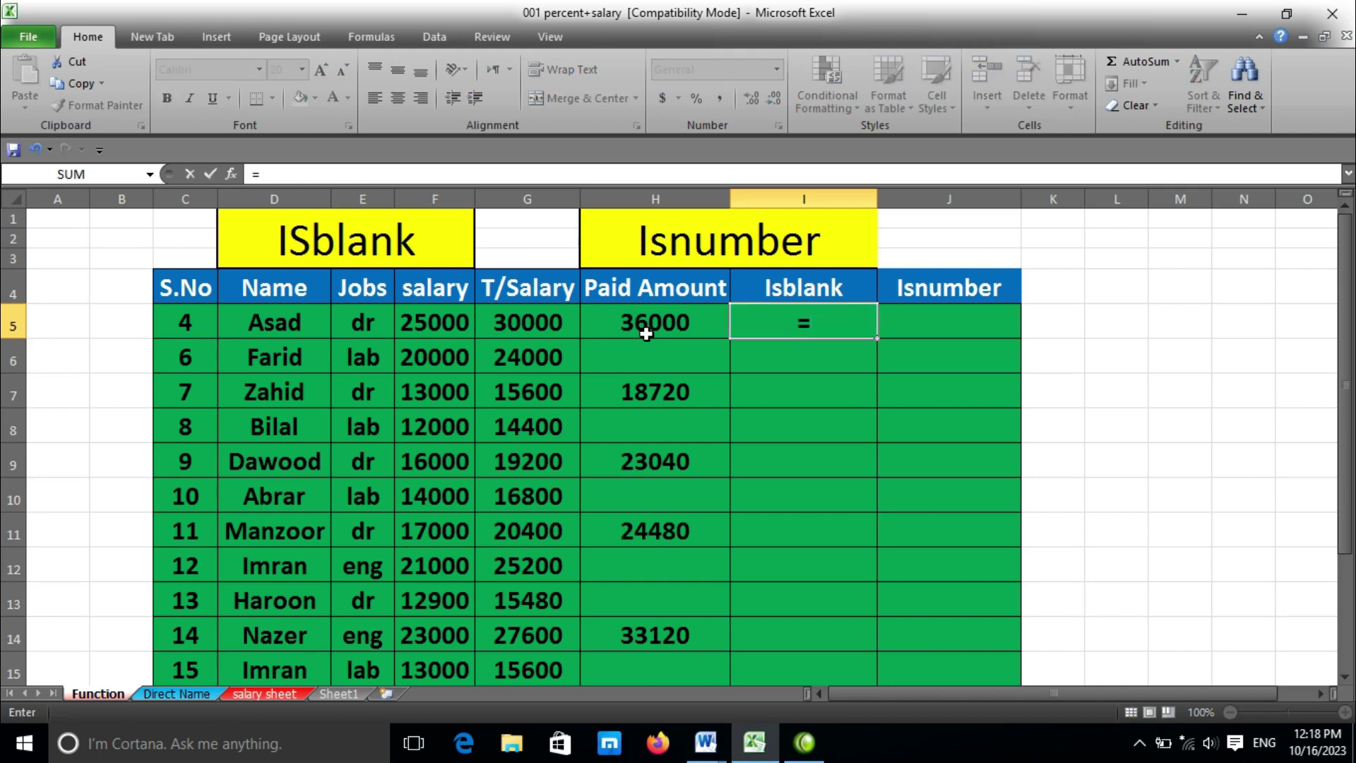
text(is)
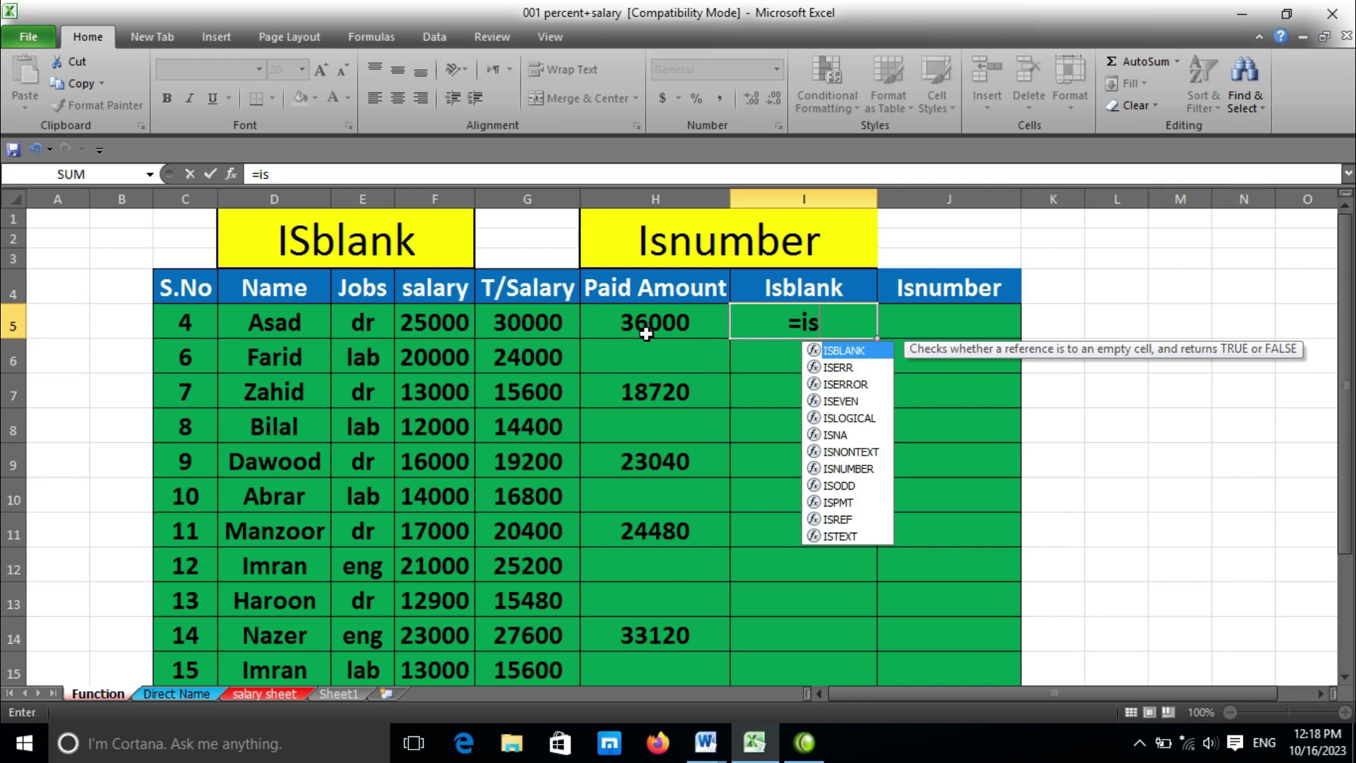
key(Tab)
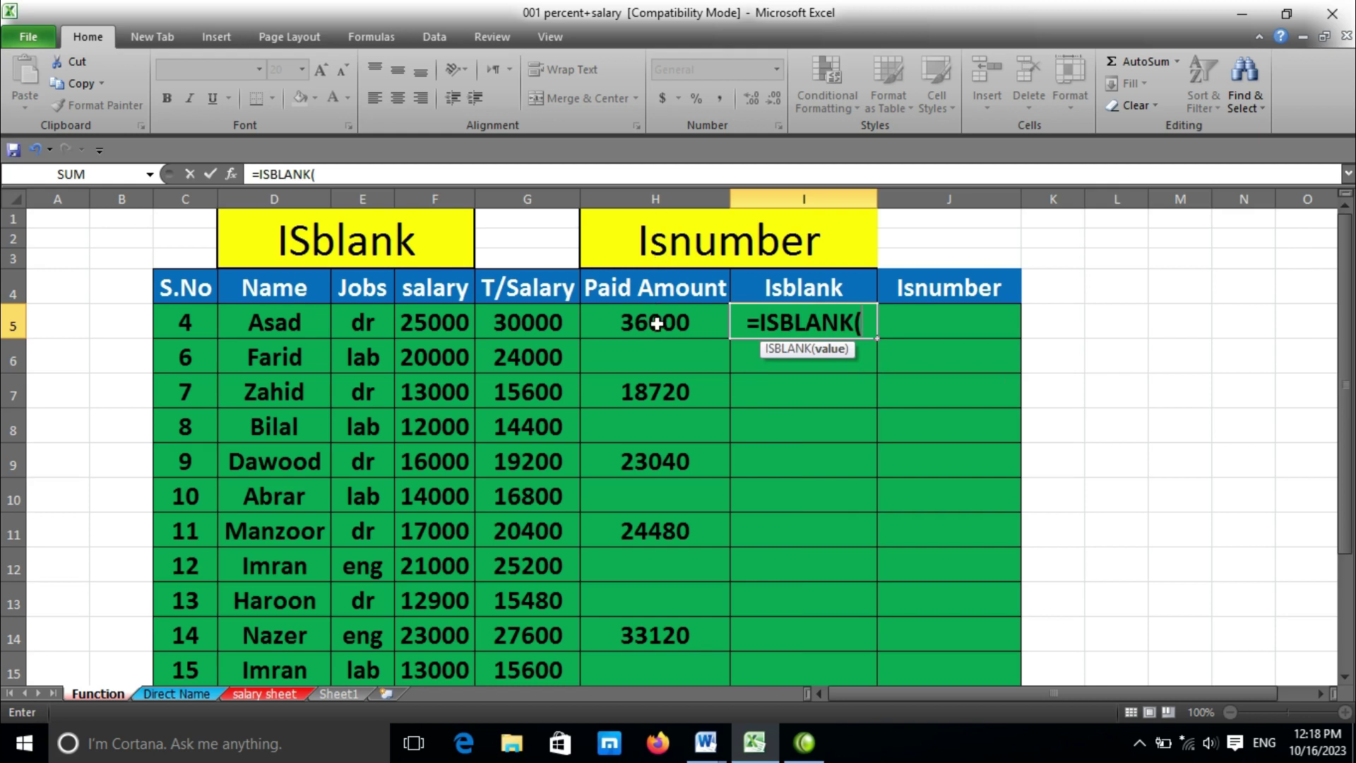
click(657, 324)
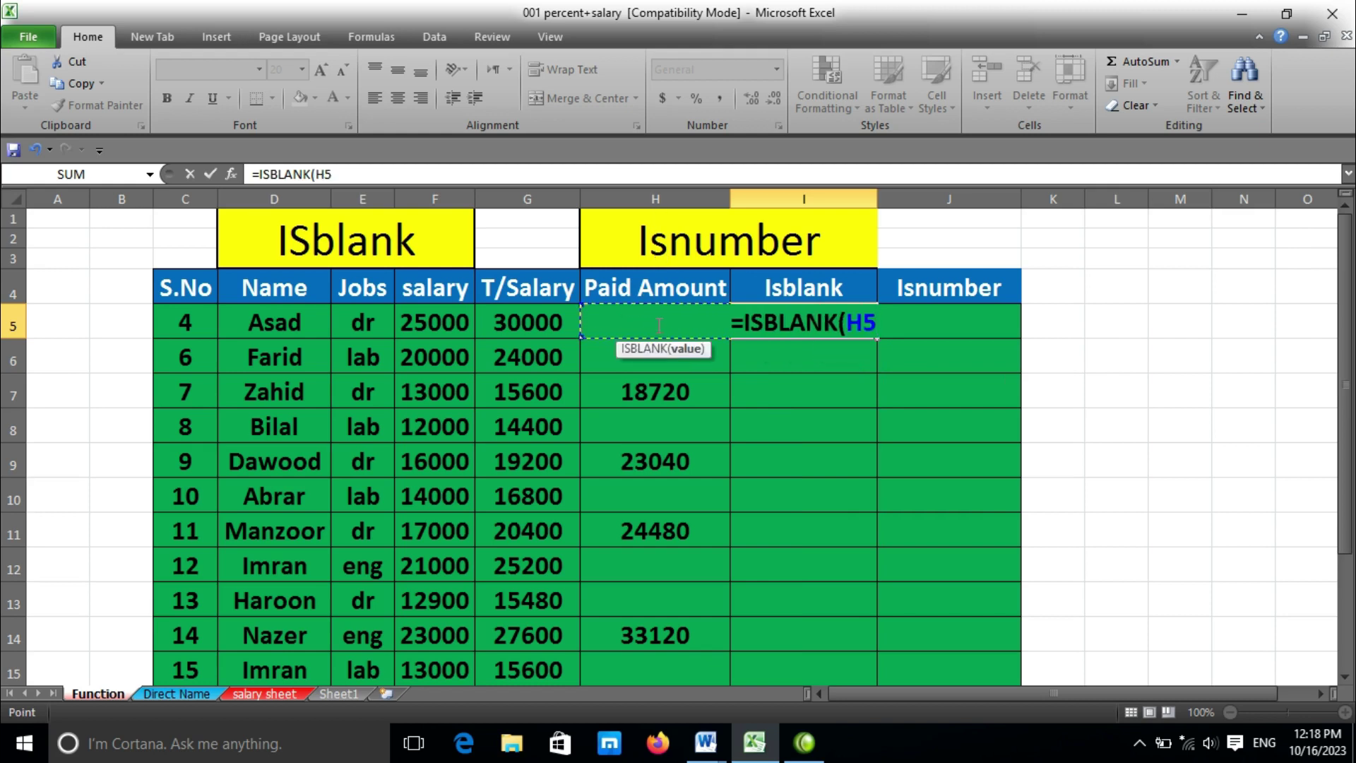
text())
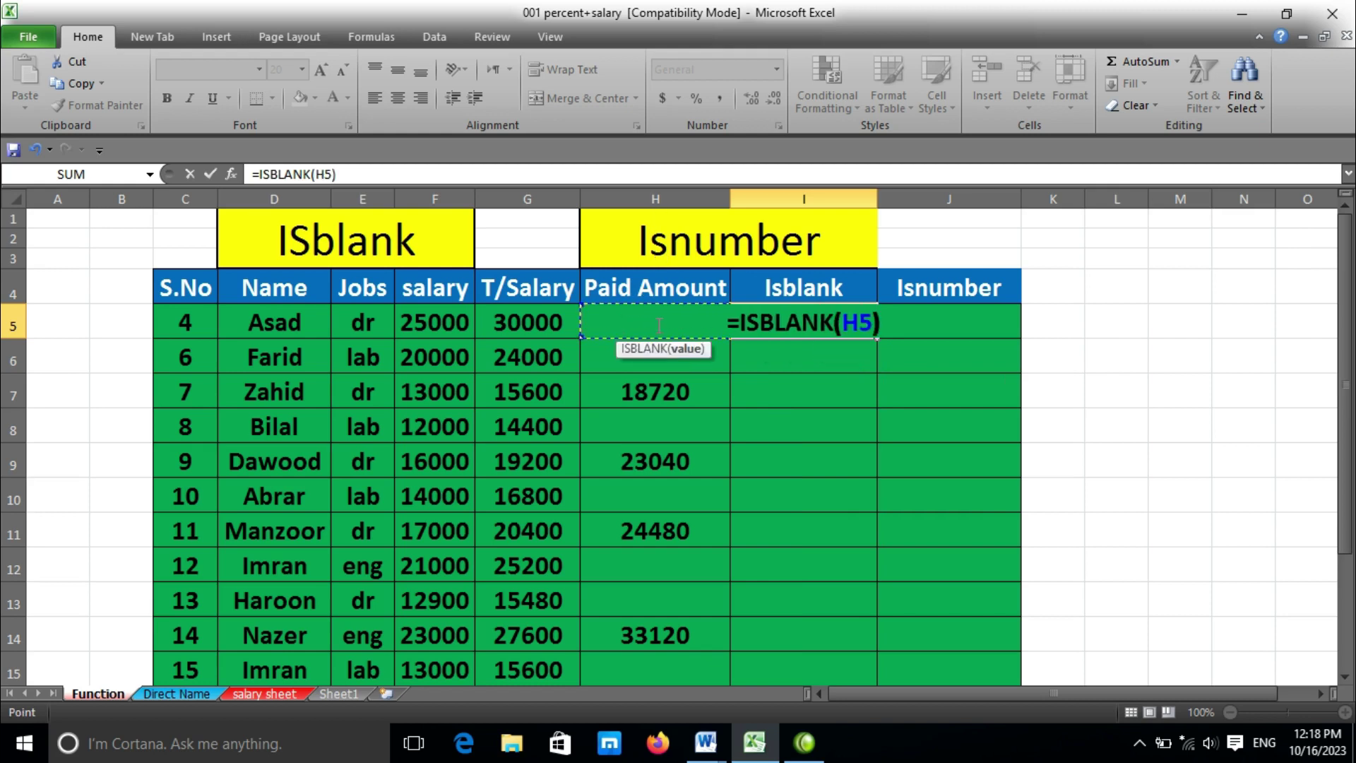
key(Return)
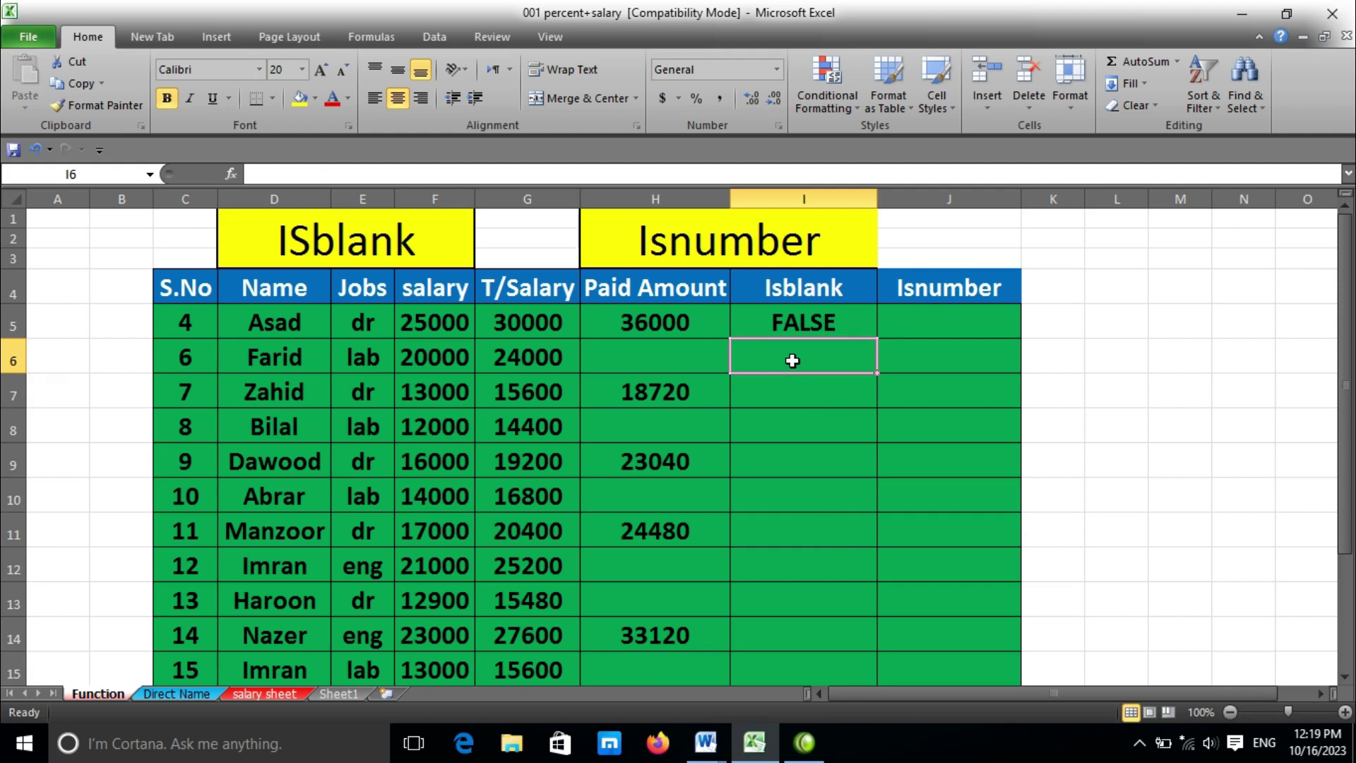
Step: Enter =ISBLANK(H6) in I6, giving TRUE for Farid's empty Paid Amount
text(=)
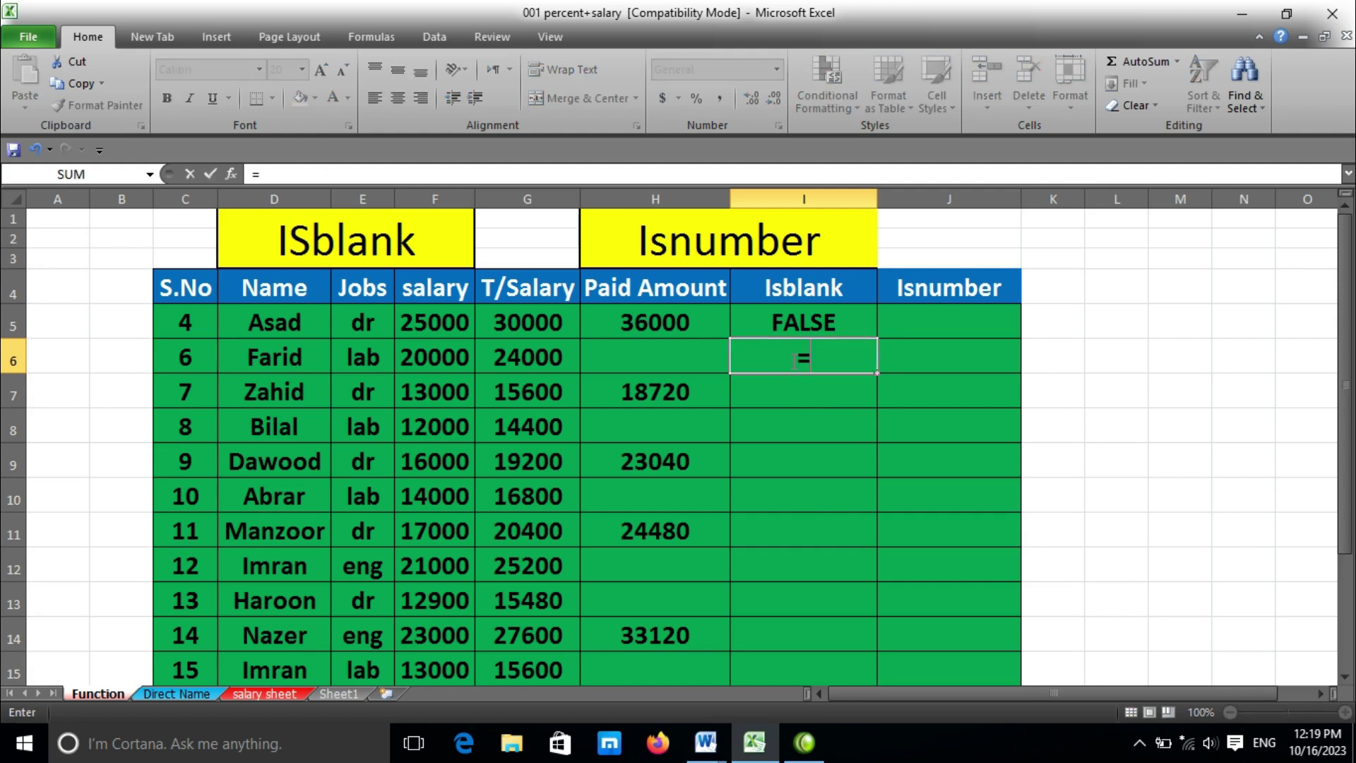
text(is)
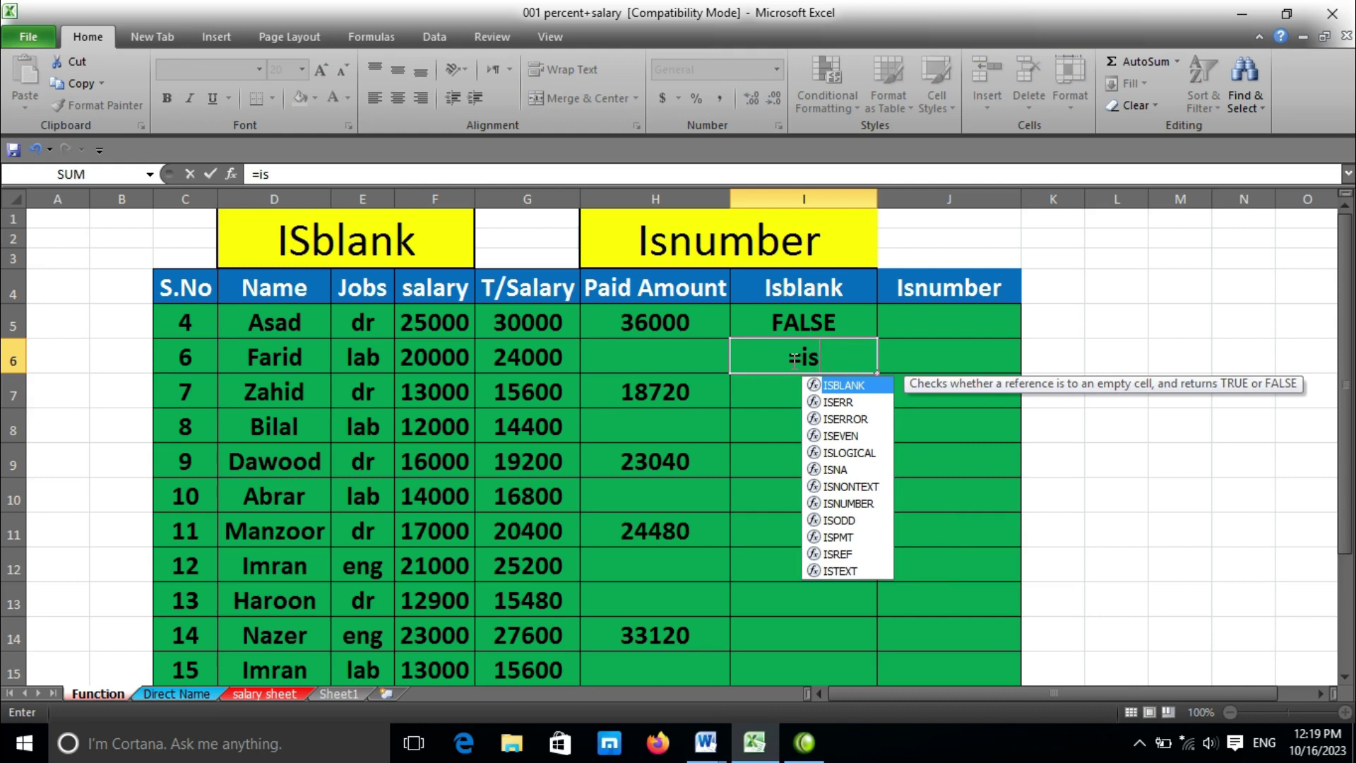
key(Tab)
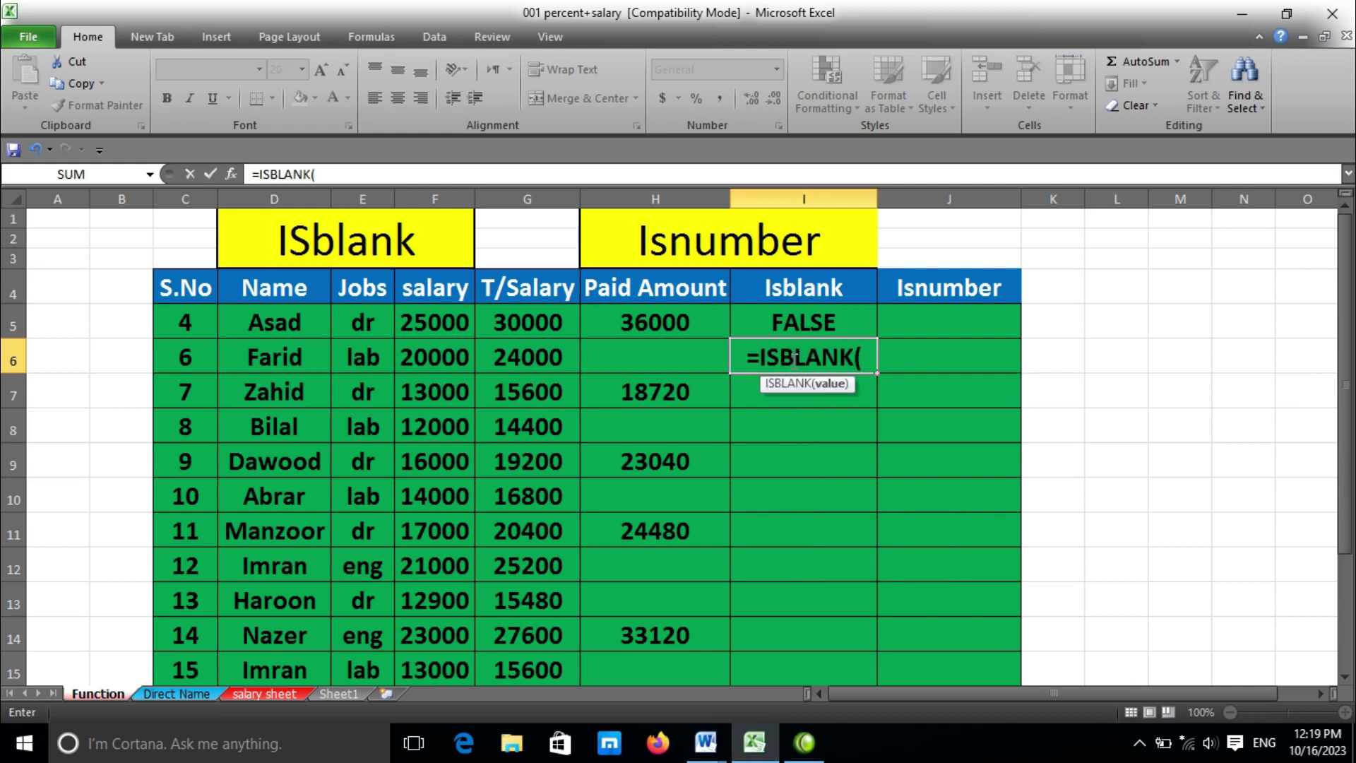
click(672, 358)
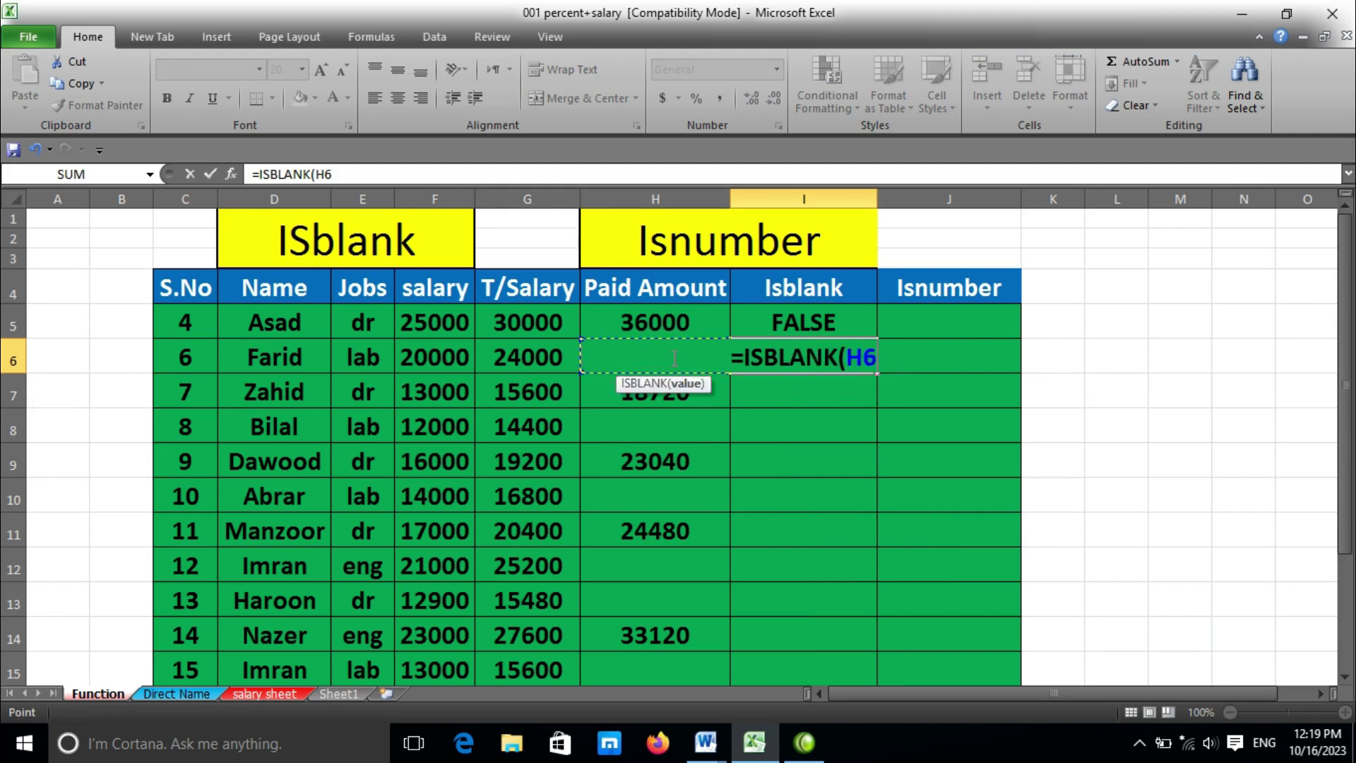
text())
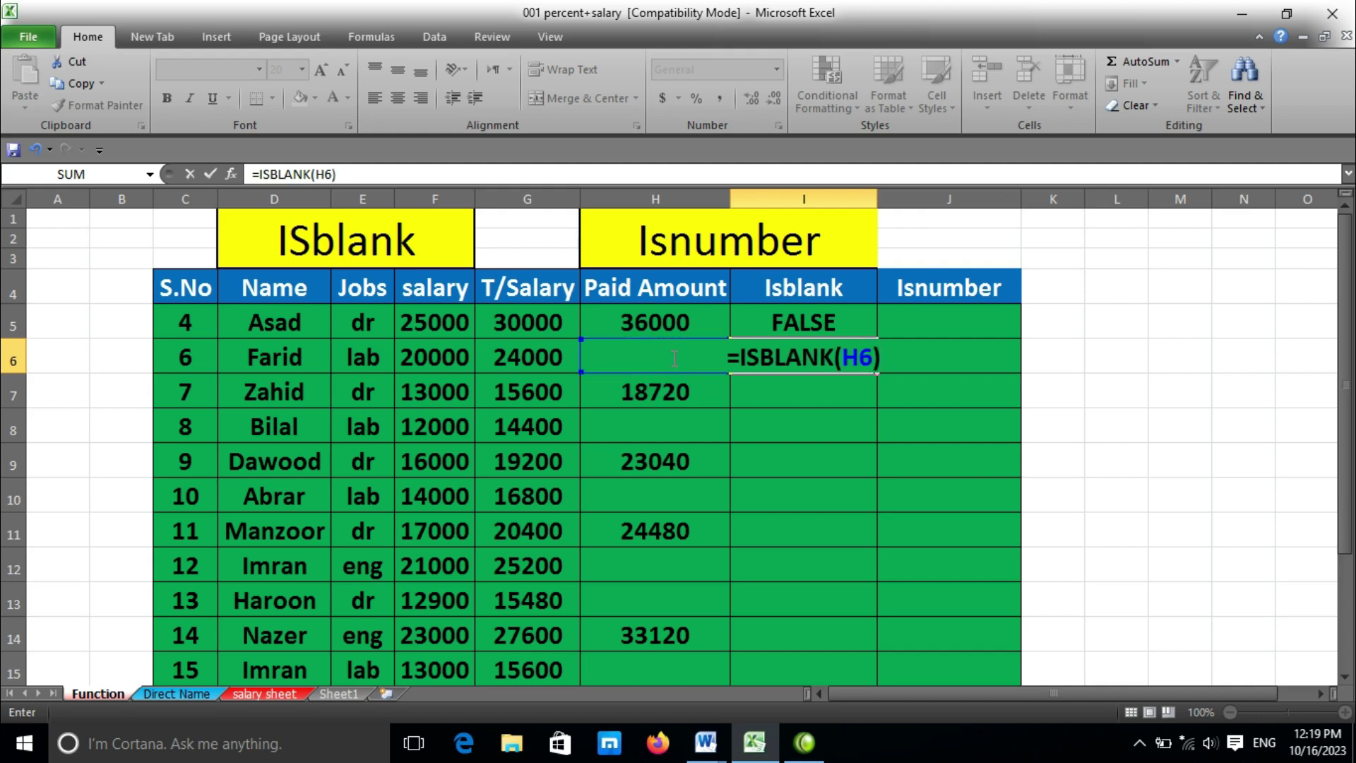
key(Return)
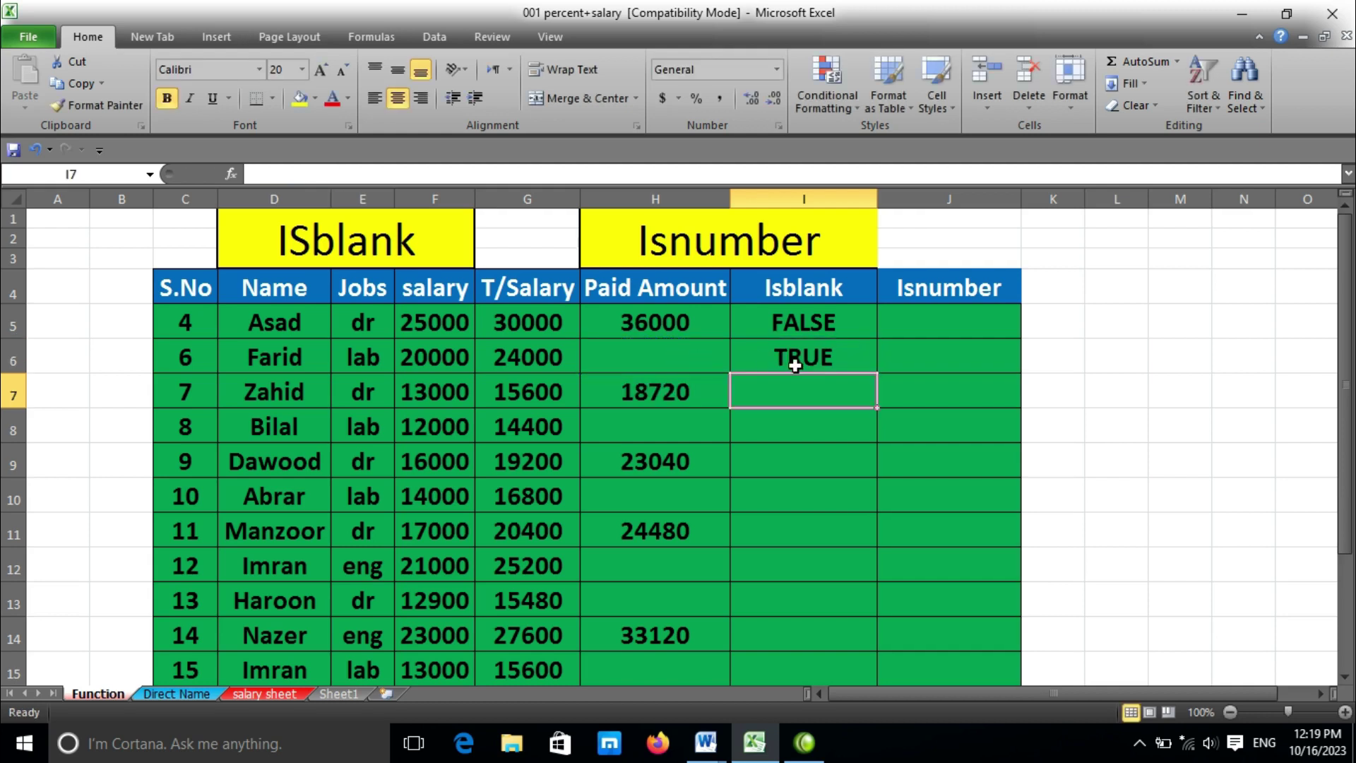
click(659, 351)
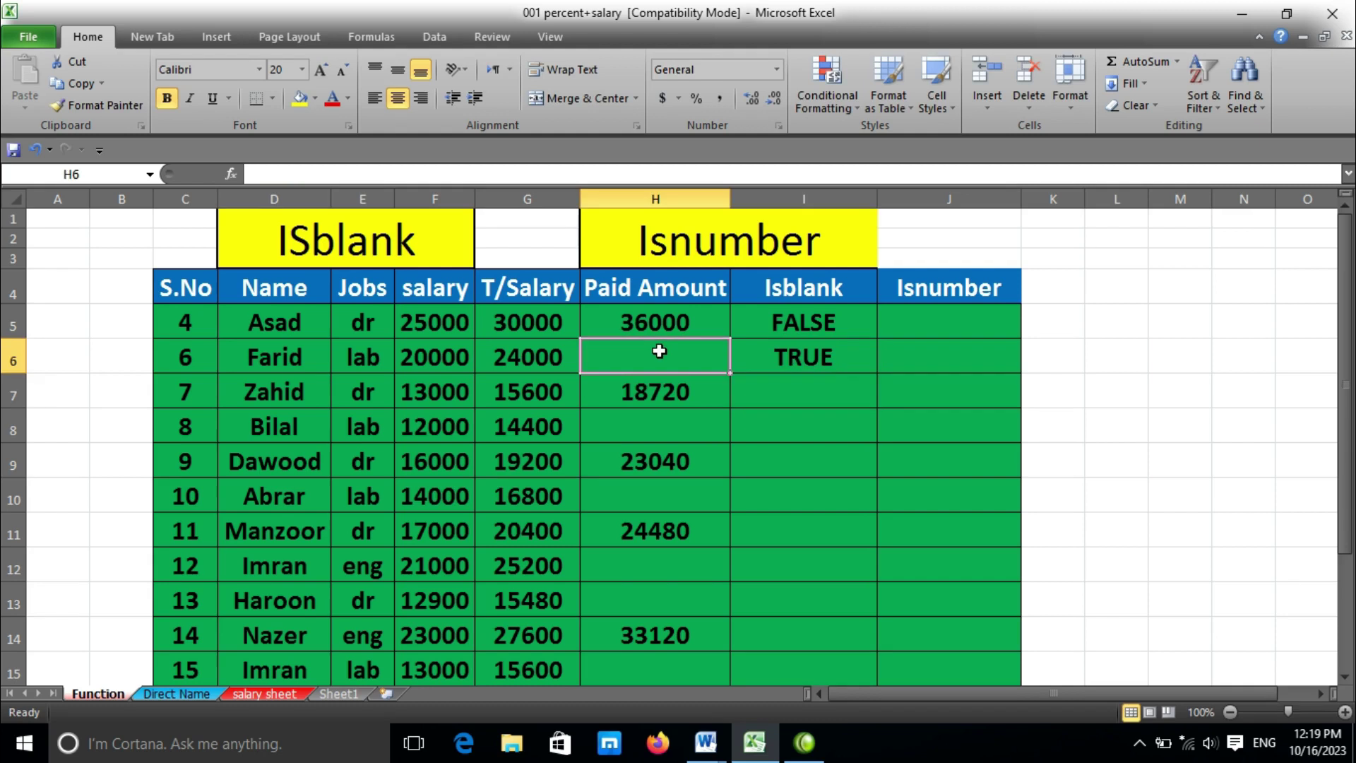
click(734, 259)
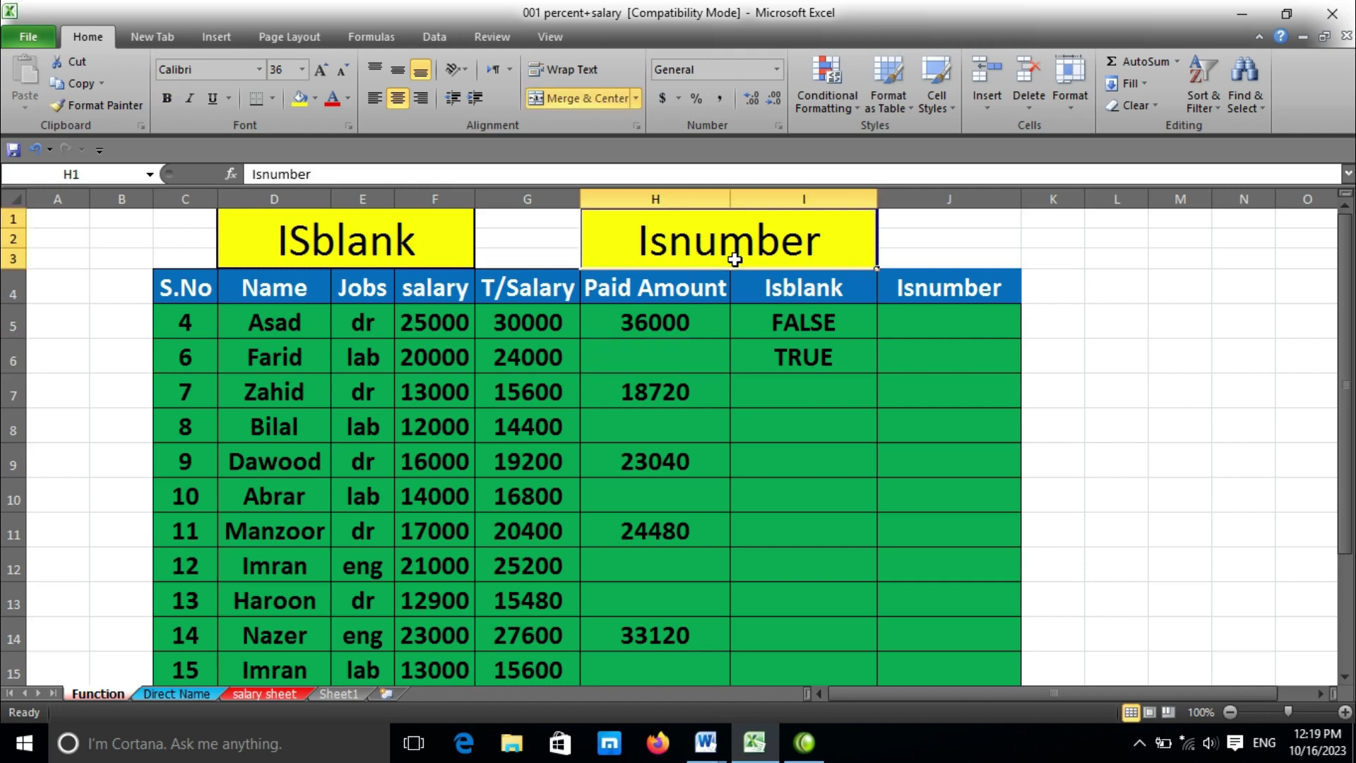
click(967, 328)
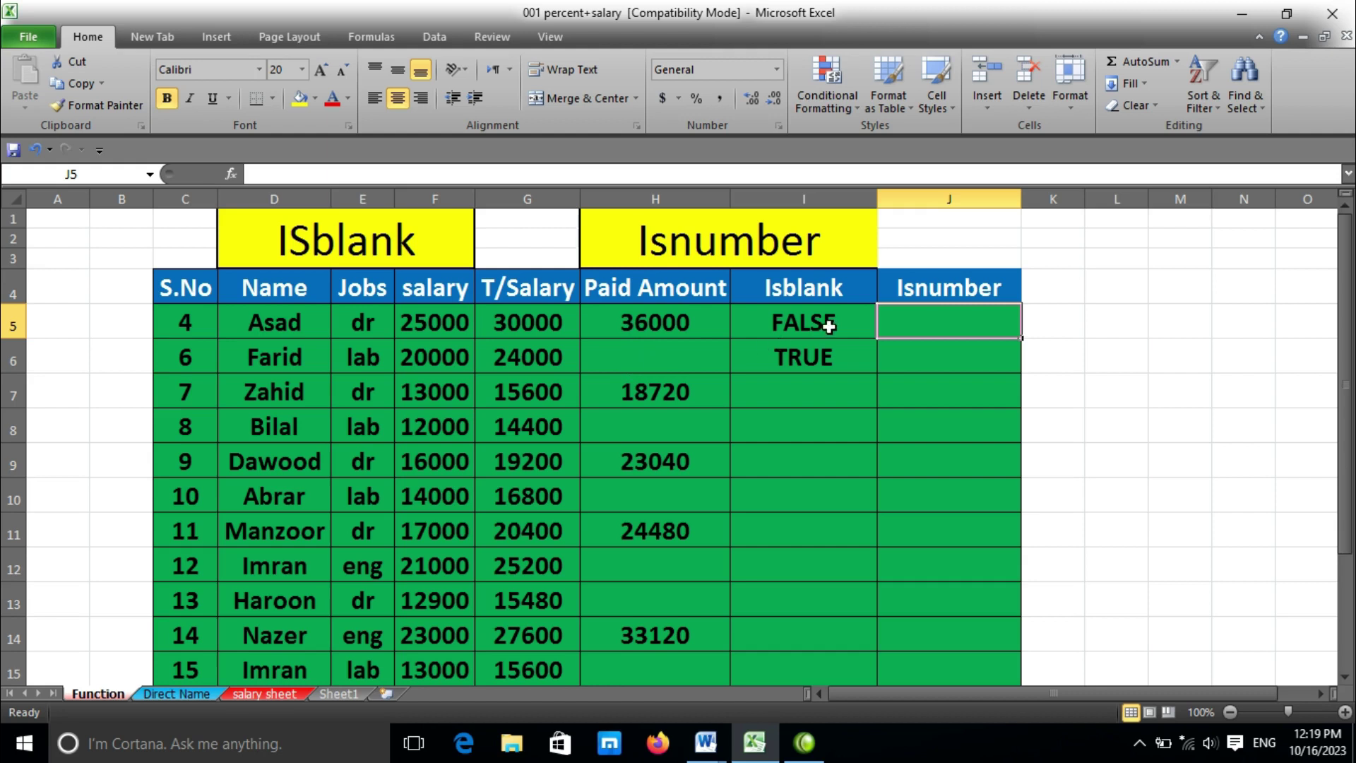
Step: Enter =ISNUMBER(H5) in J5, returning TRUE for 36000
text(=)
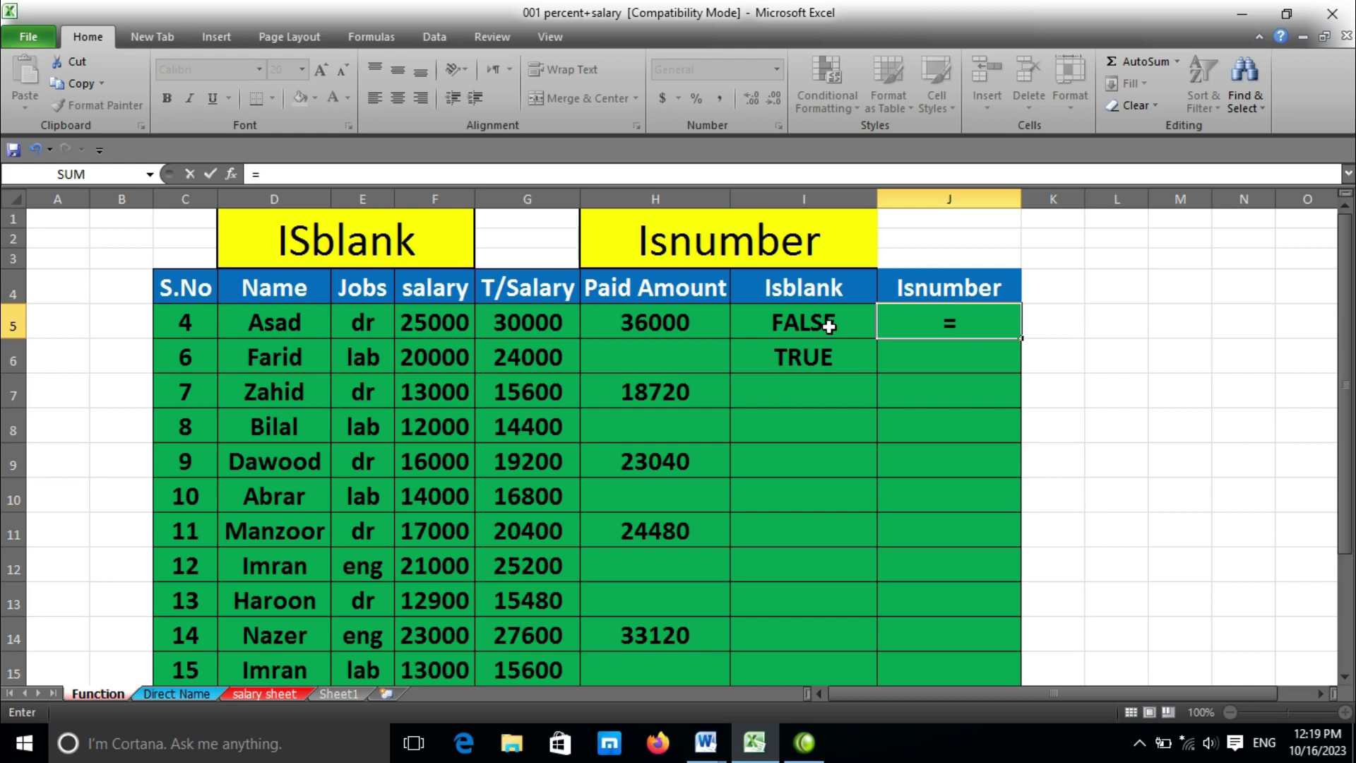
text(i)
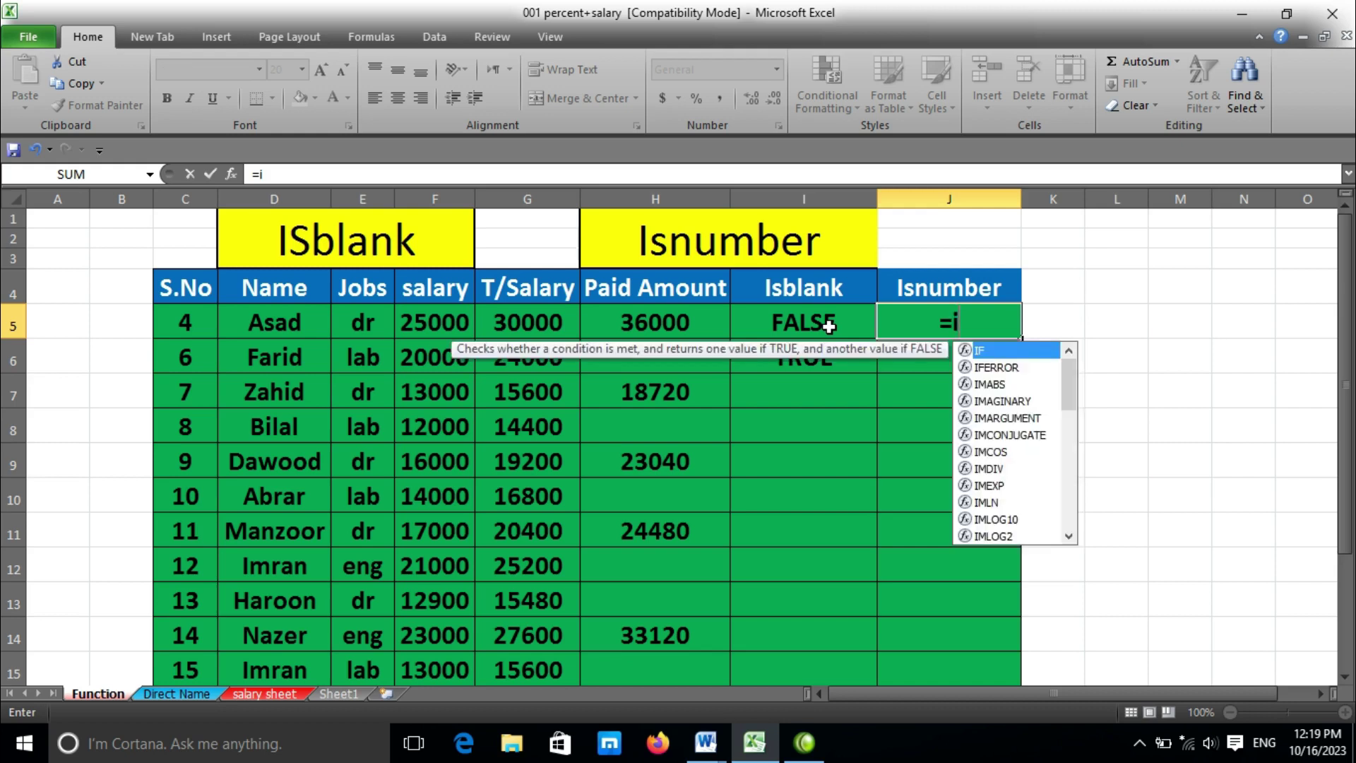
text(sn)
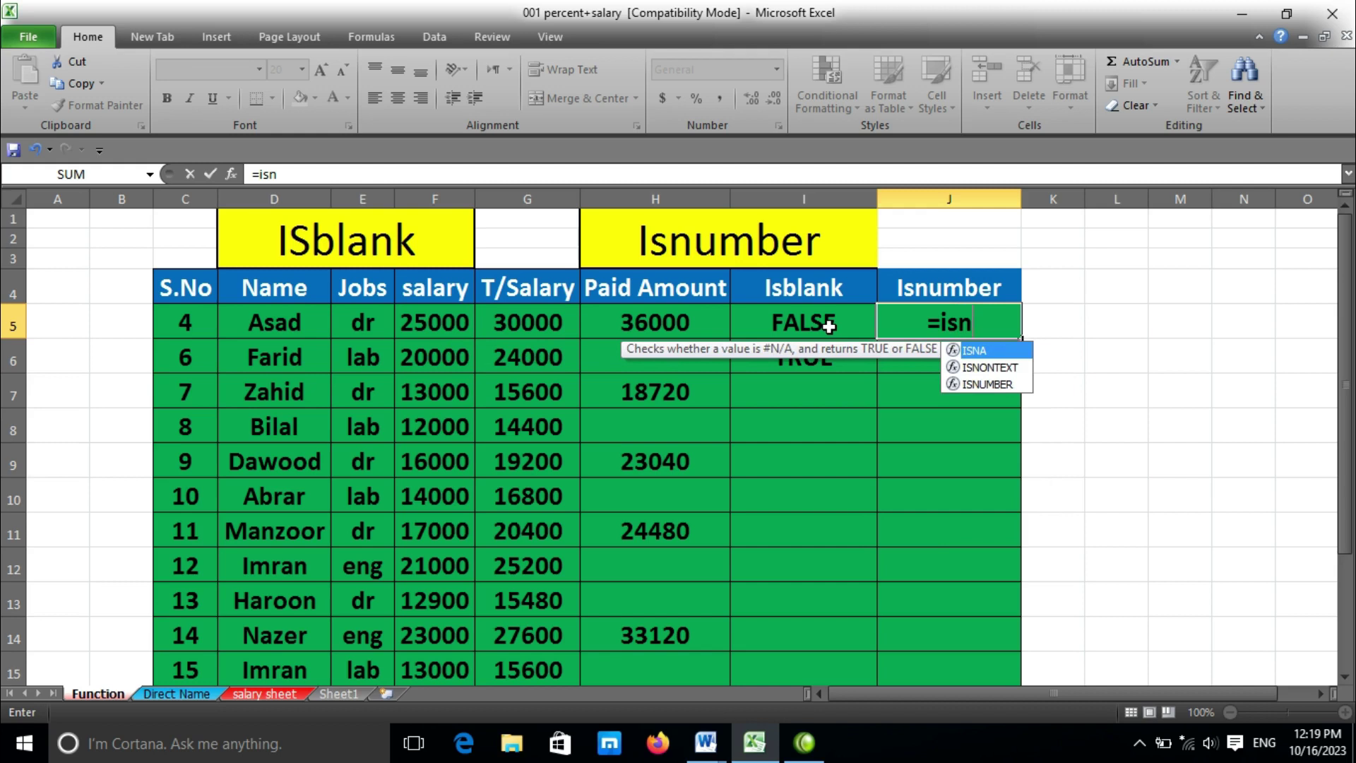
text(u)
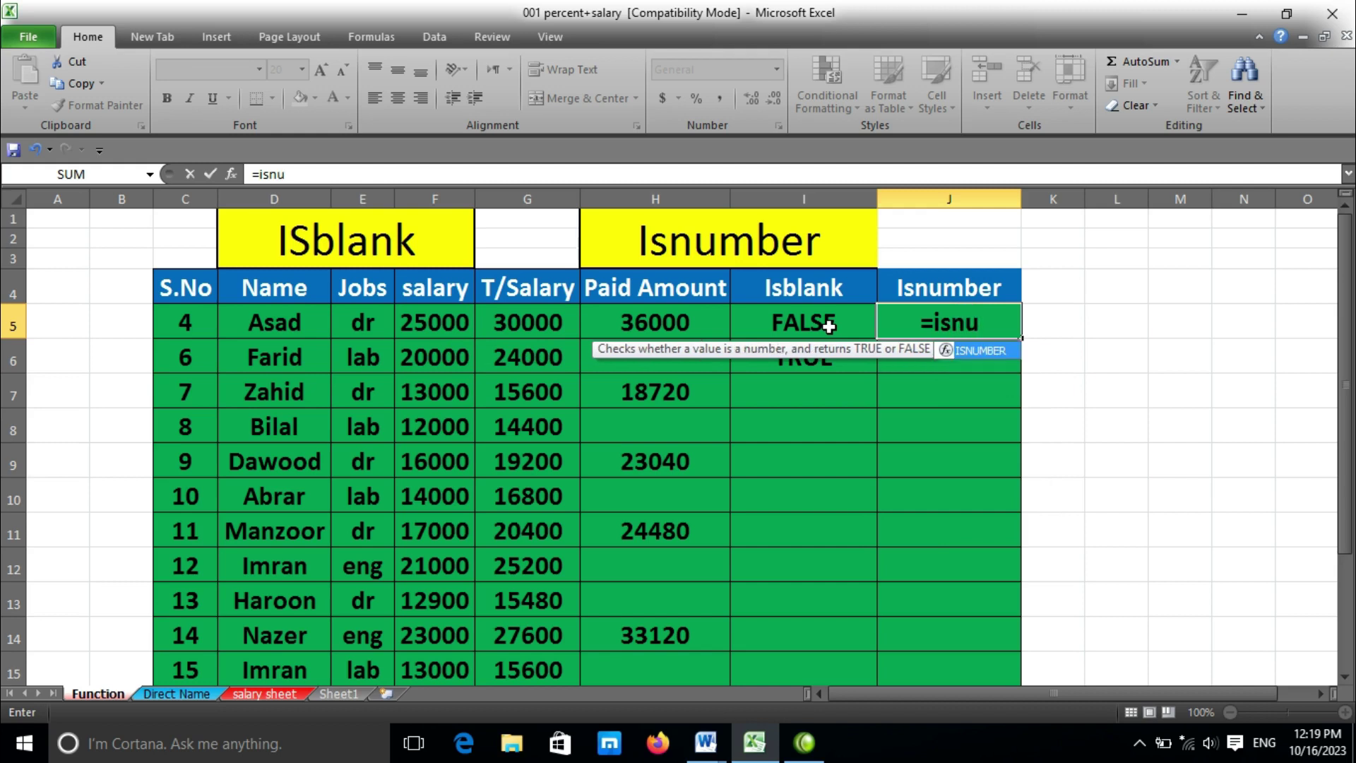
key(Tab)
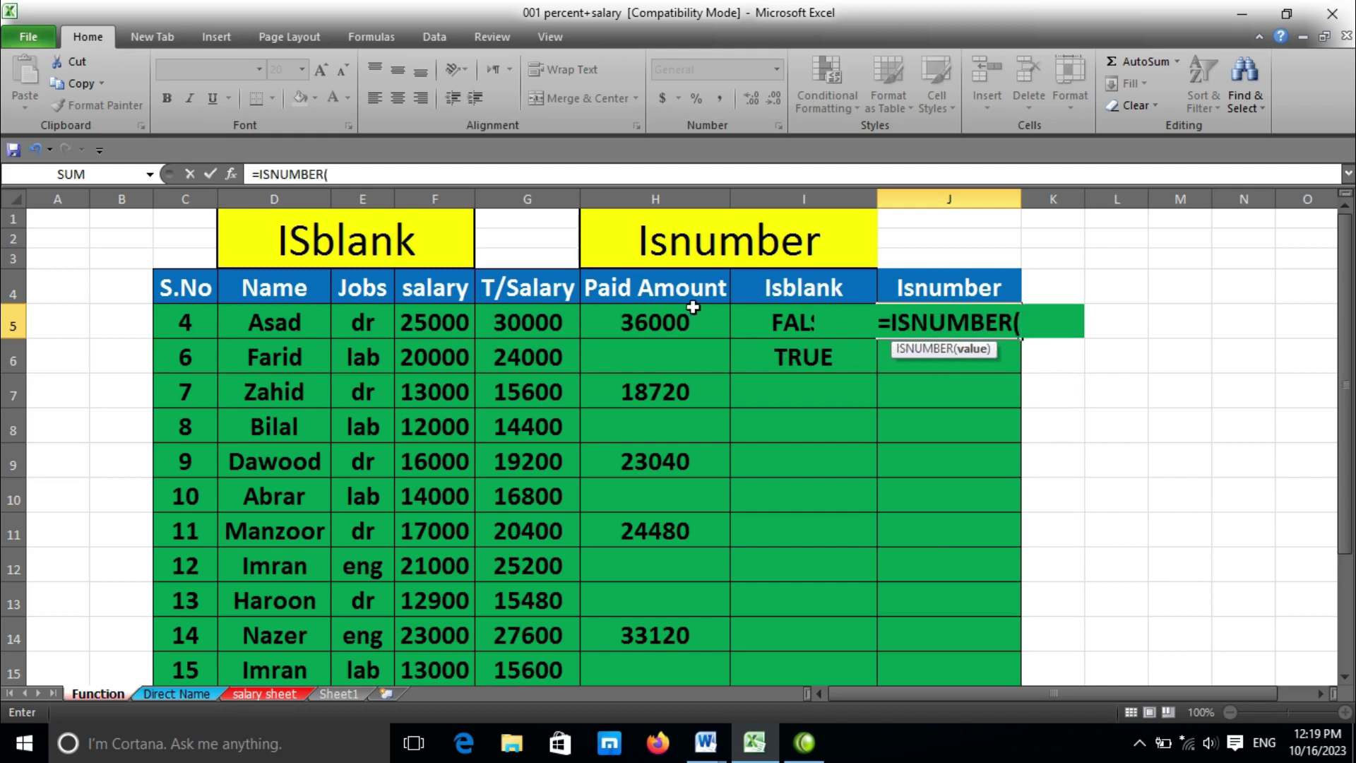
click(685, 325)
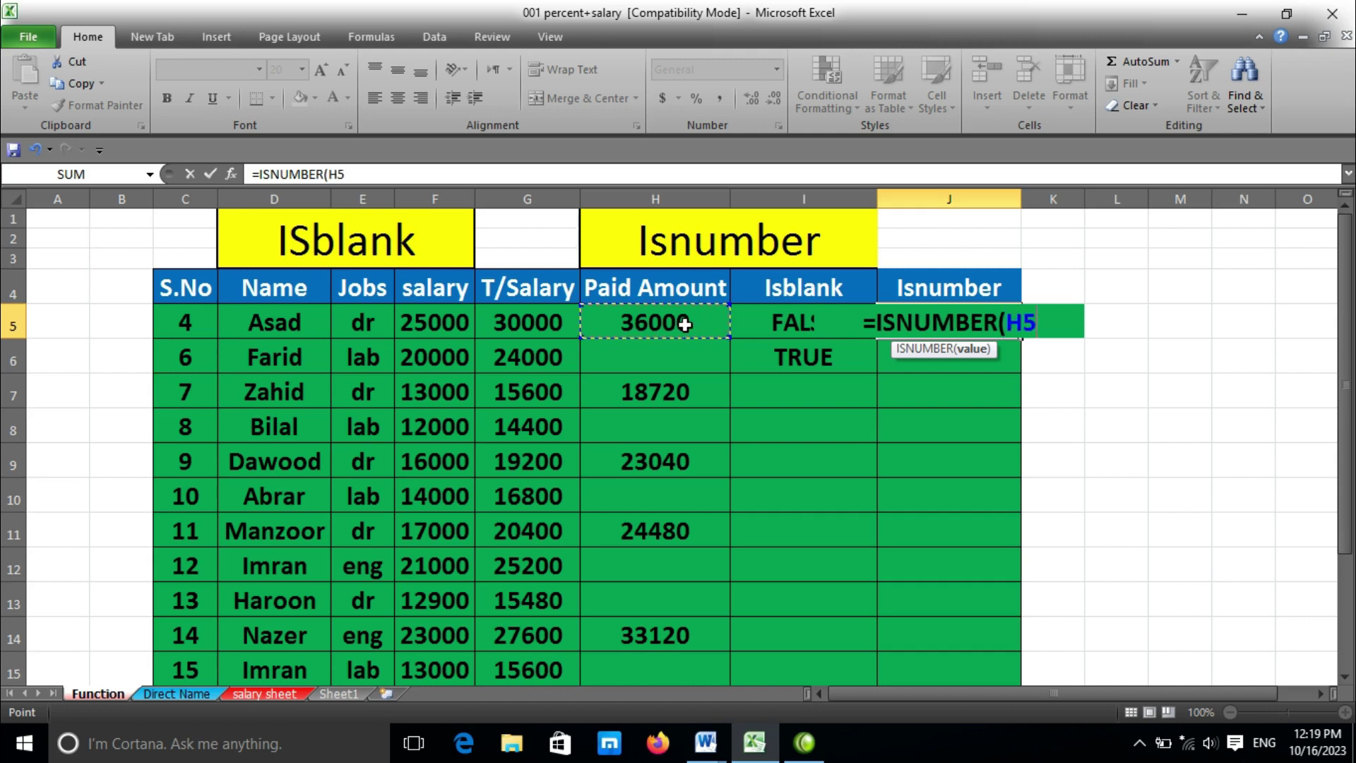
text())
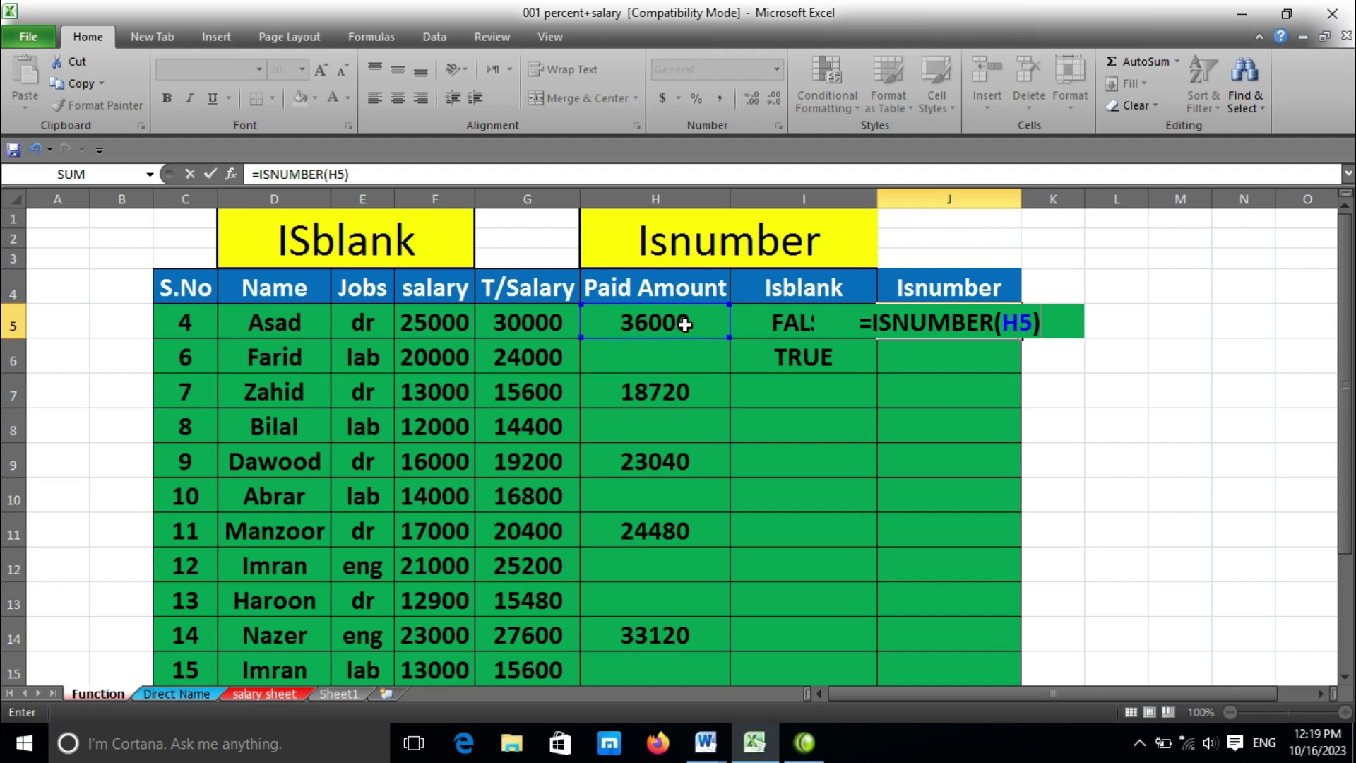
key(Return)
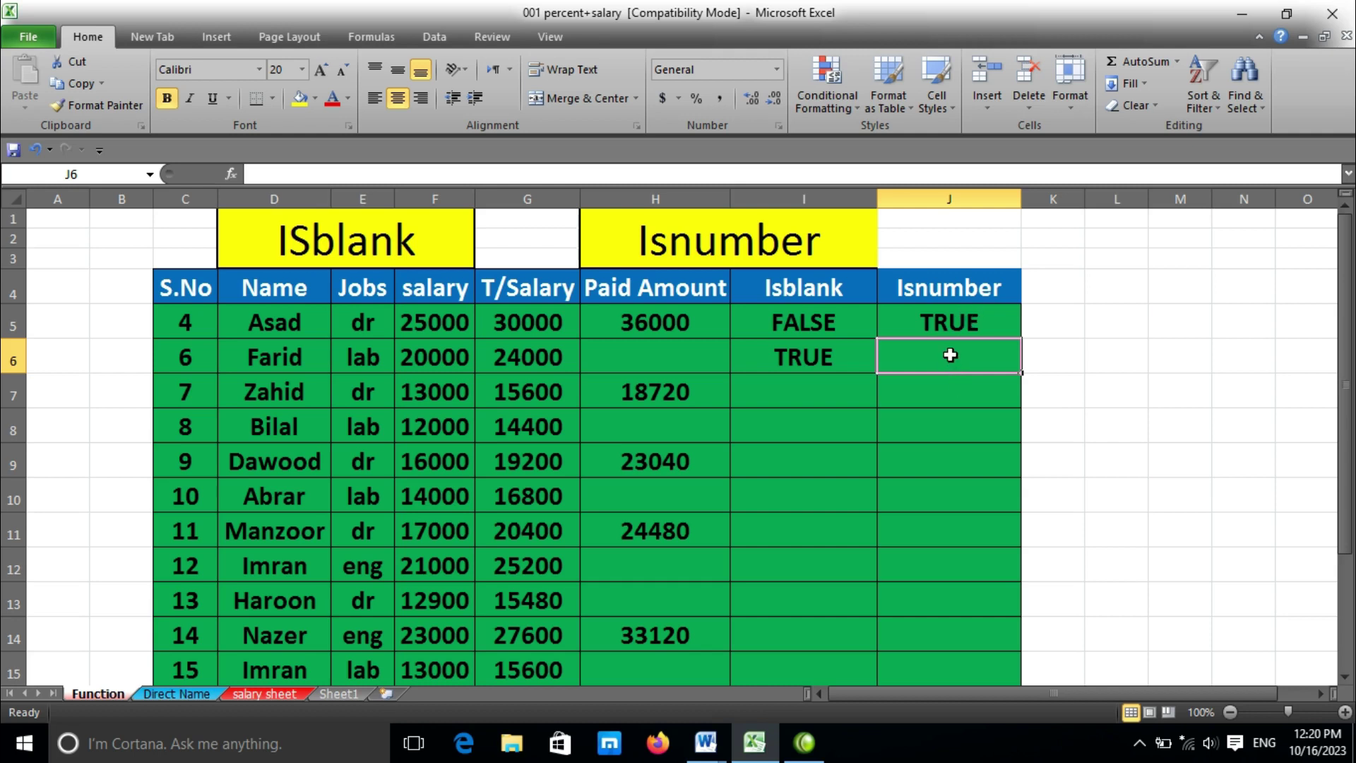
Step: Enter =ISNUMBER(H6) in J6, returning FALSE for the empty Paid Amount
text(=)
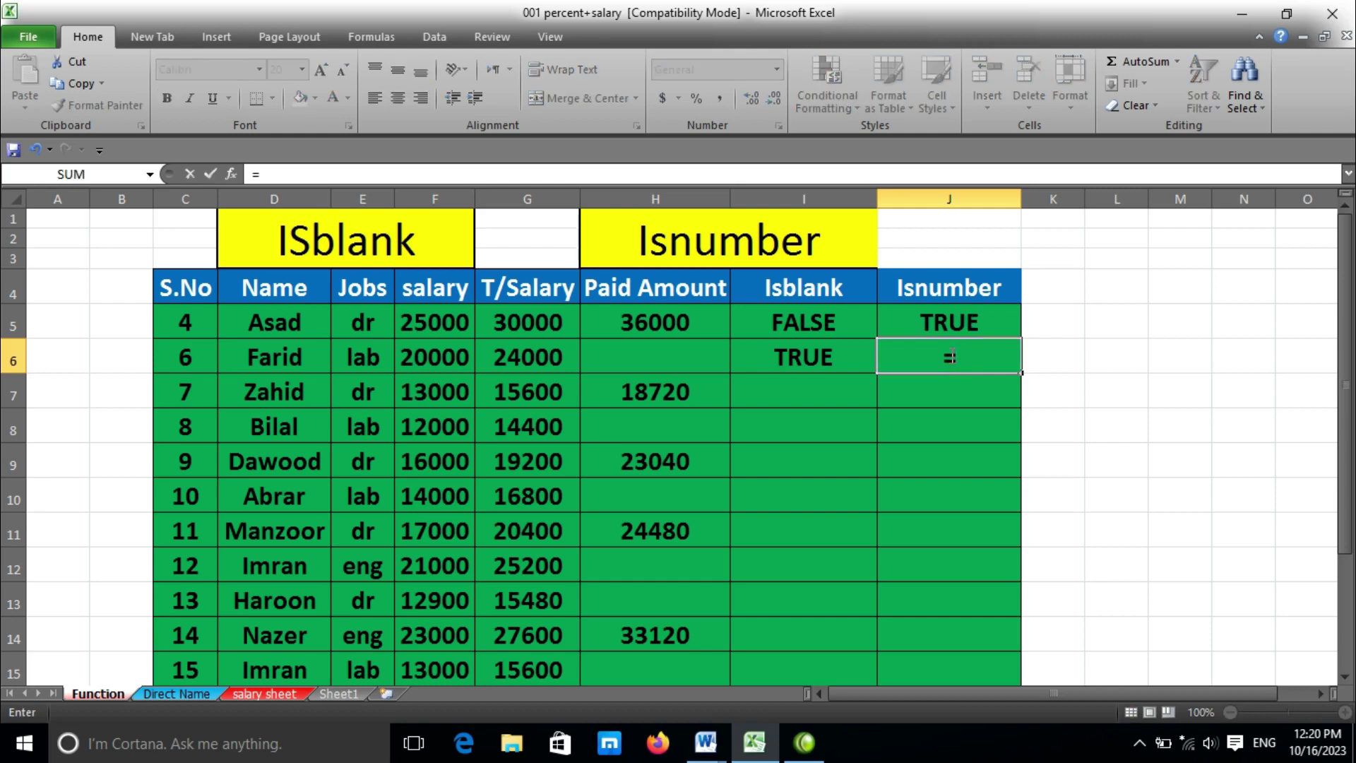
text(is)
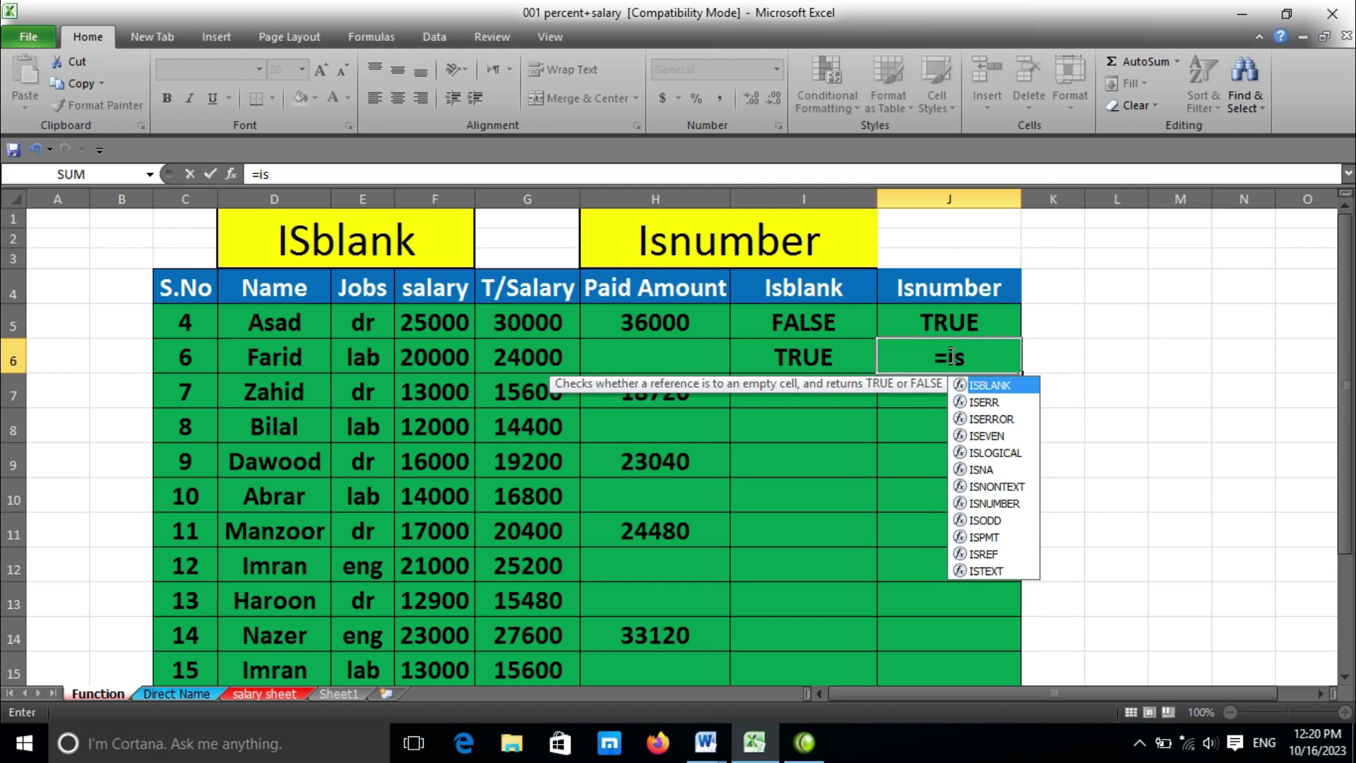
text(num)
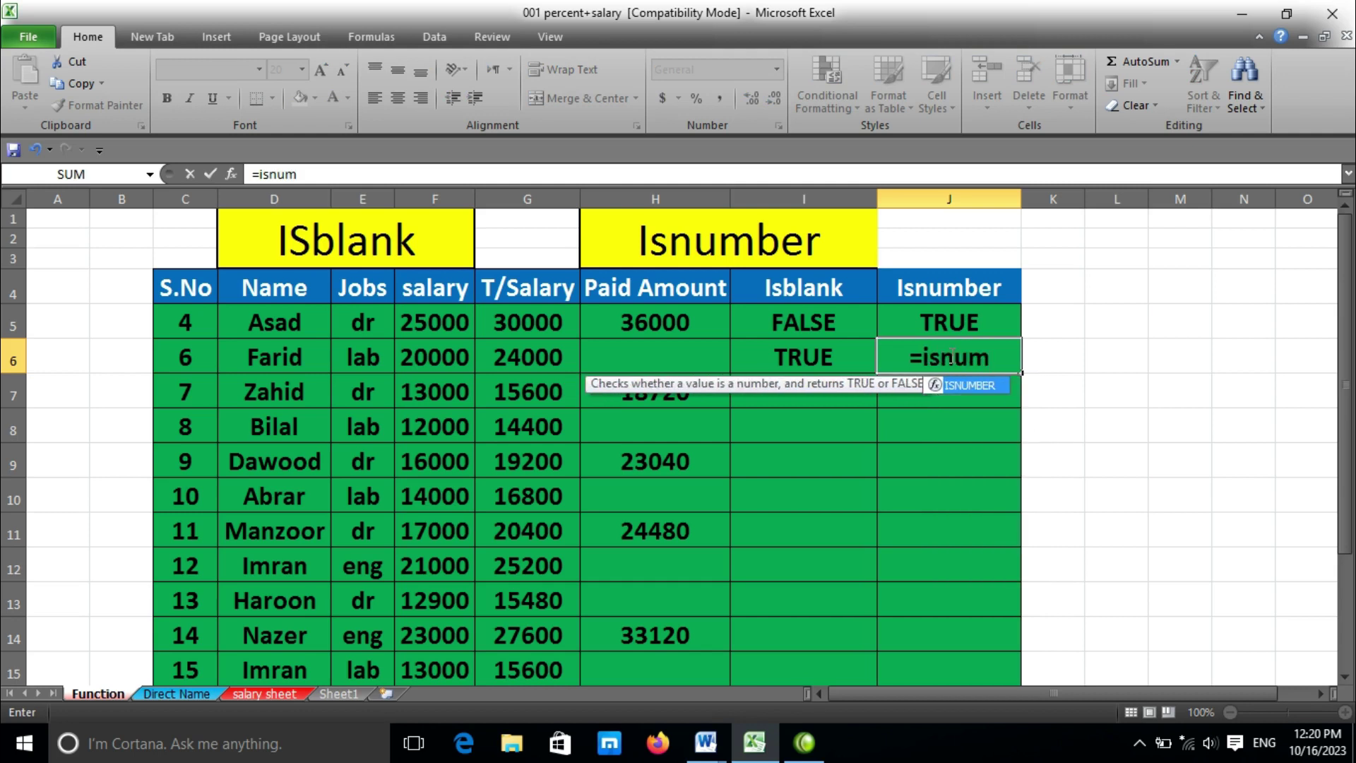
key(Tab)
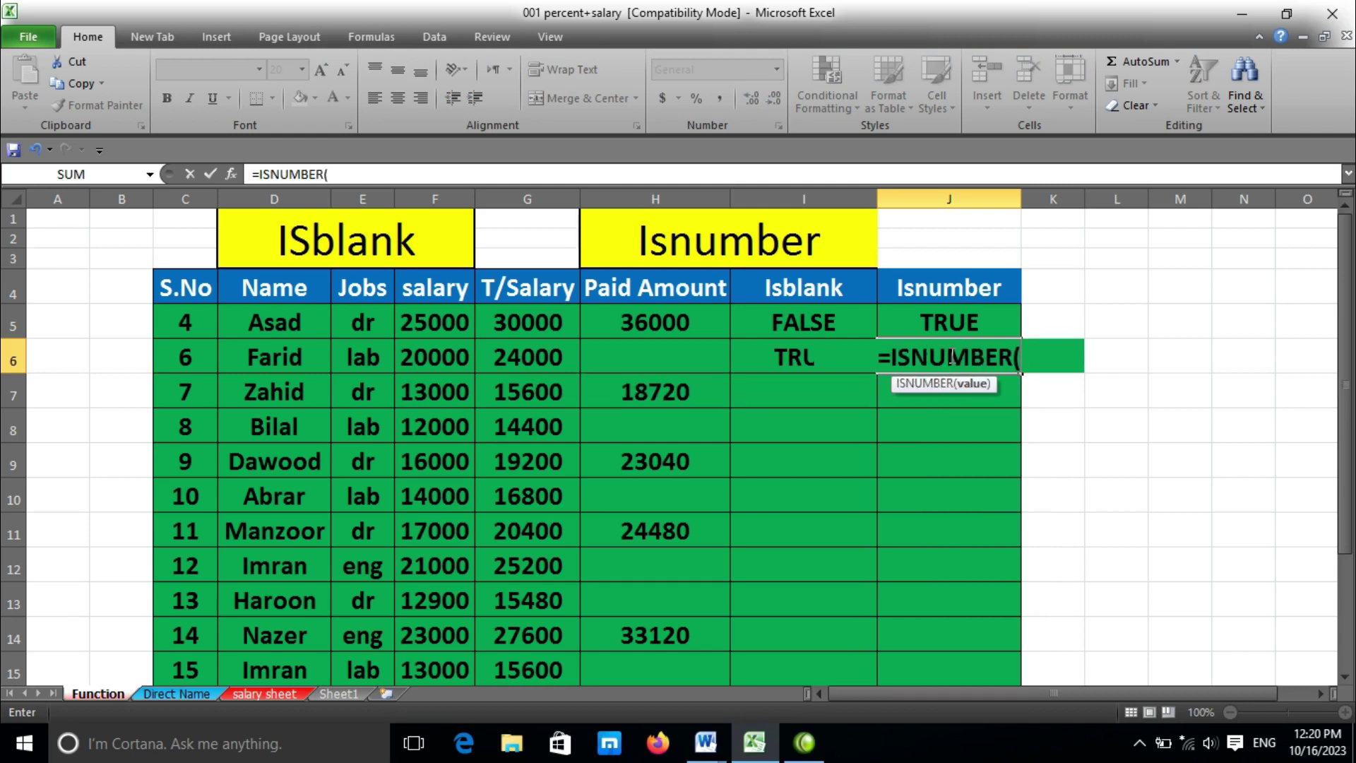
click(659, 353)
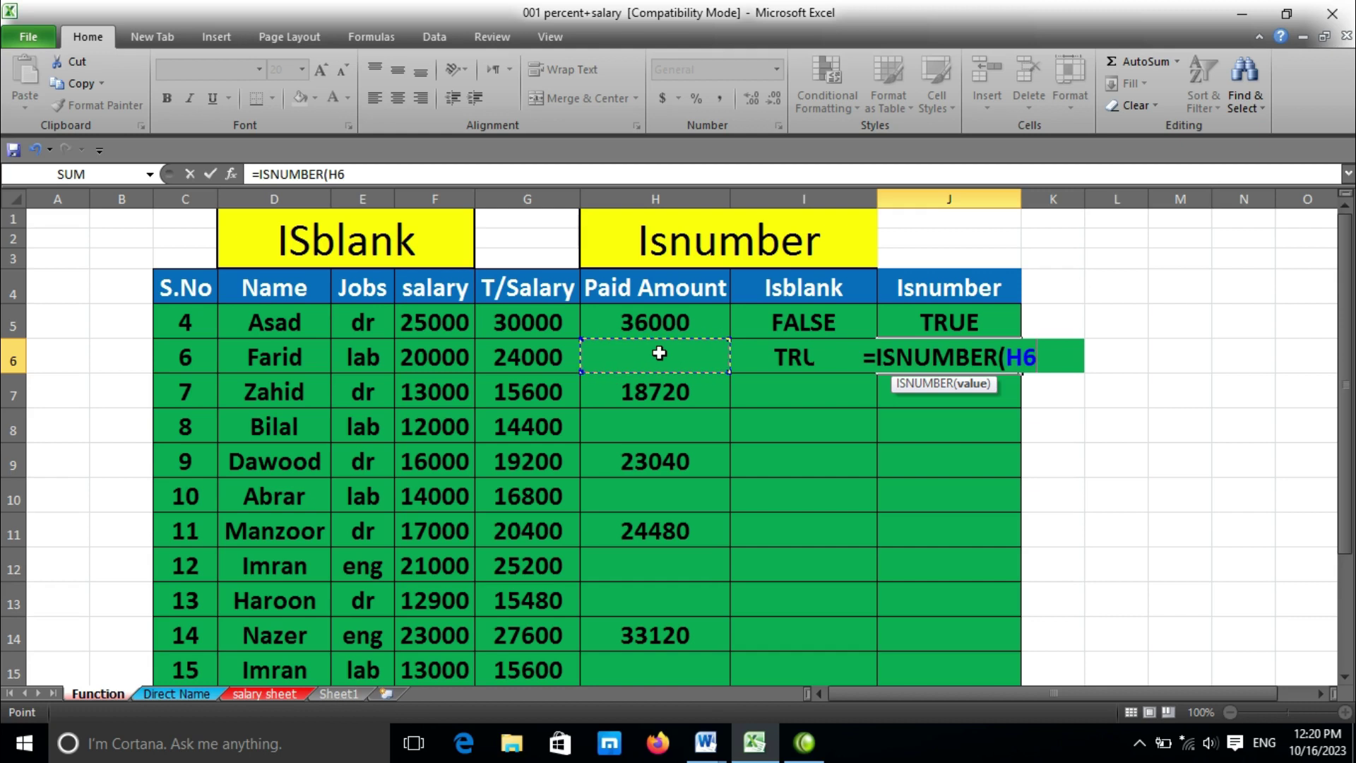
text())
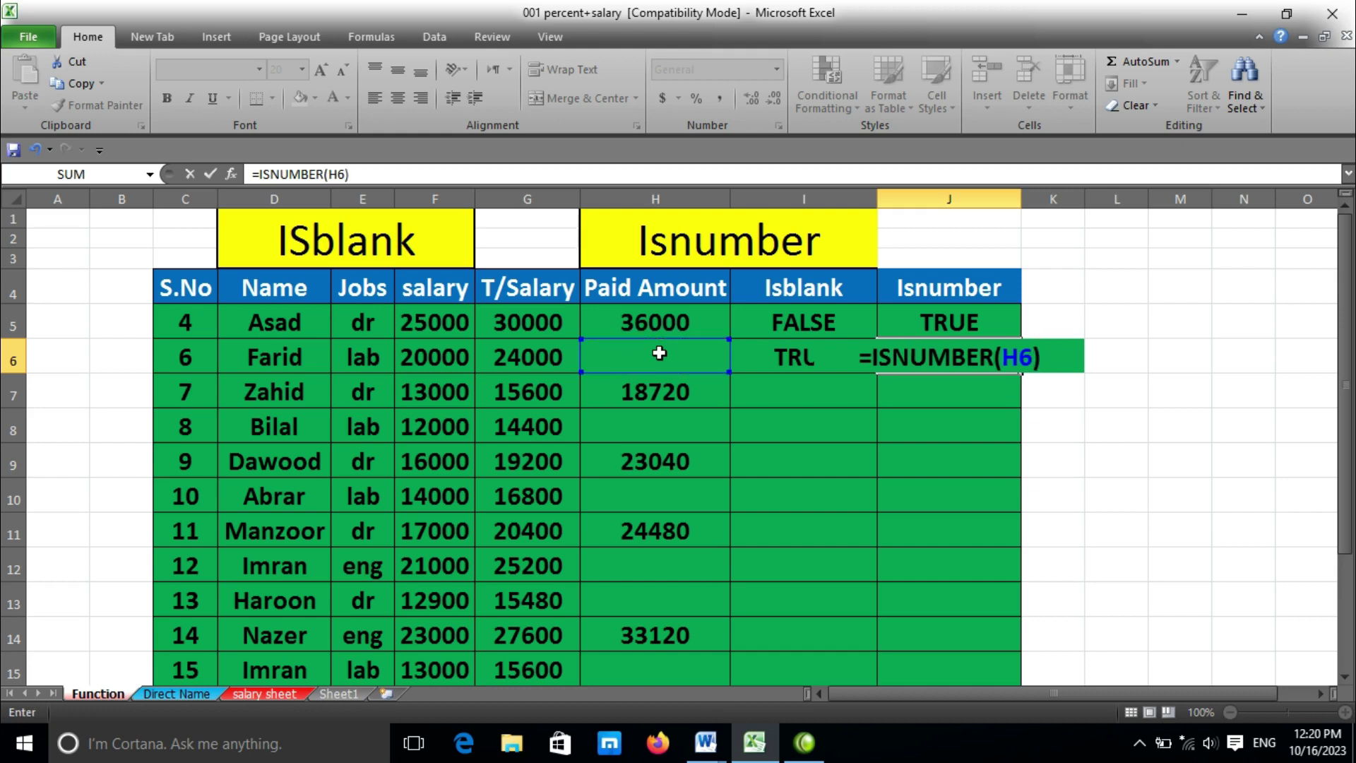
key(Return)
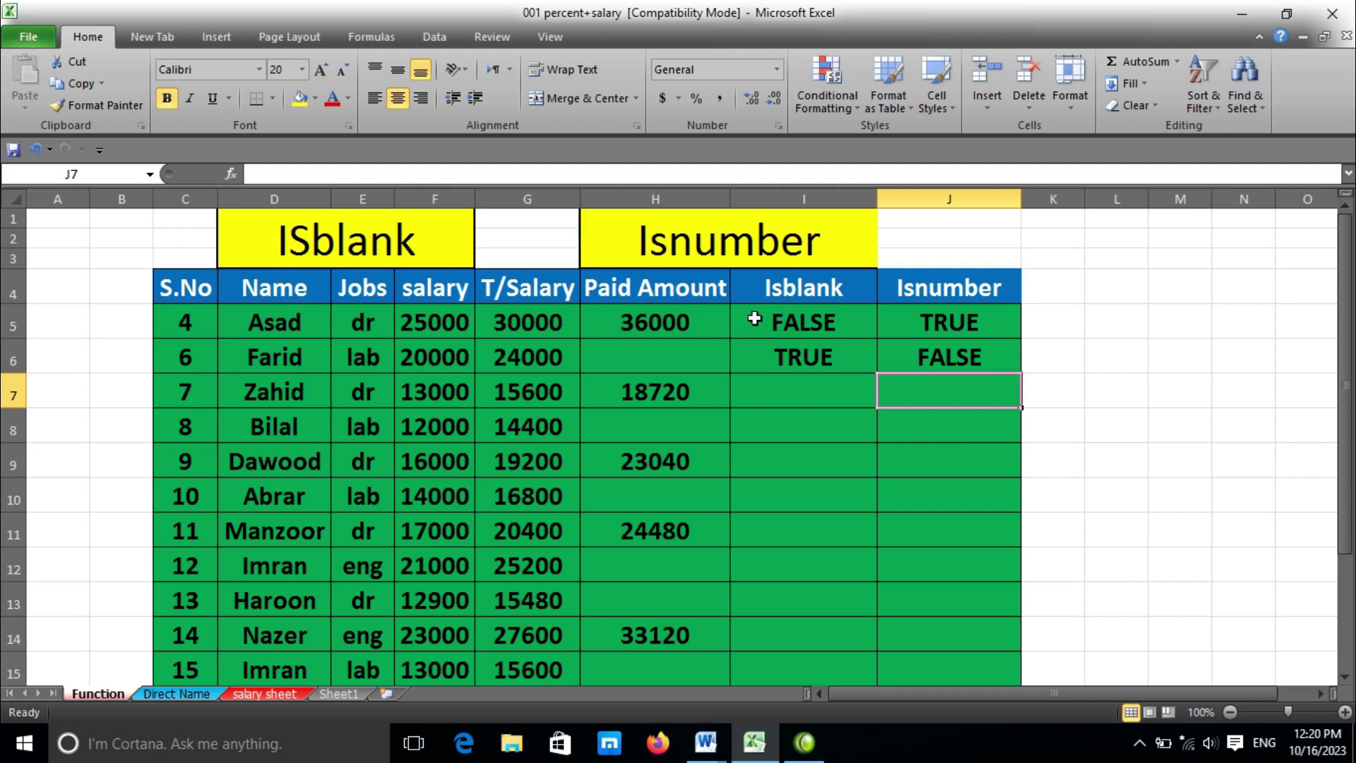
Step: Check the ISBLANK and ISNUMBER formulas in I5:J6 against H5 and H6, then go to Direct Name
click(793, 325)
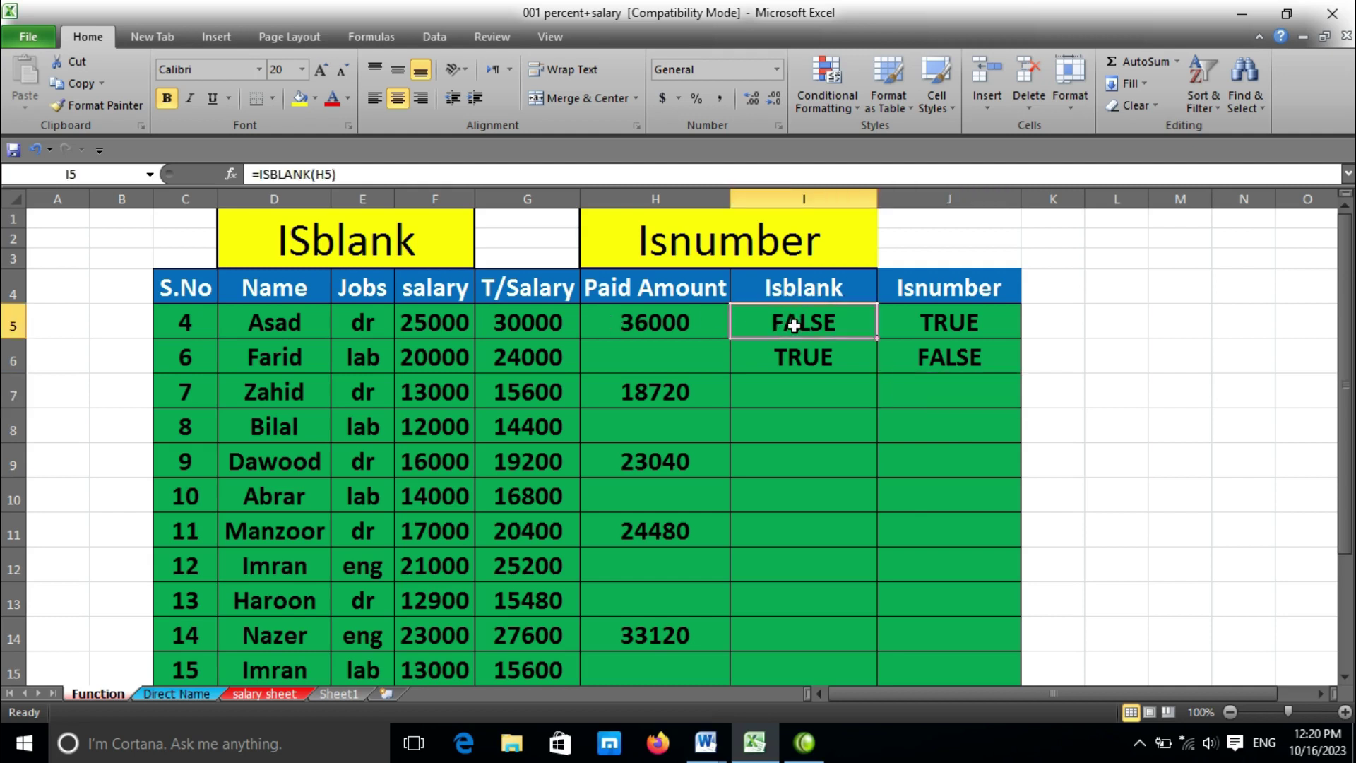
click(651, 325)
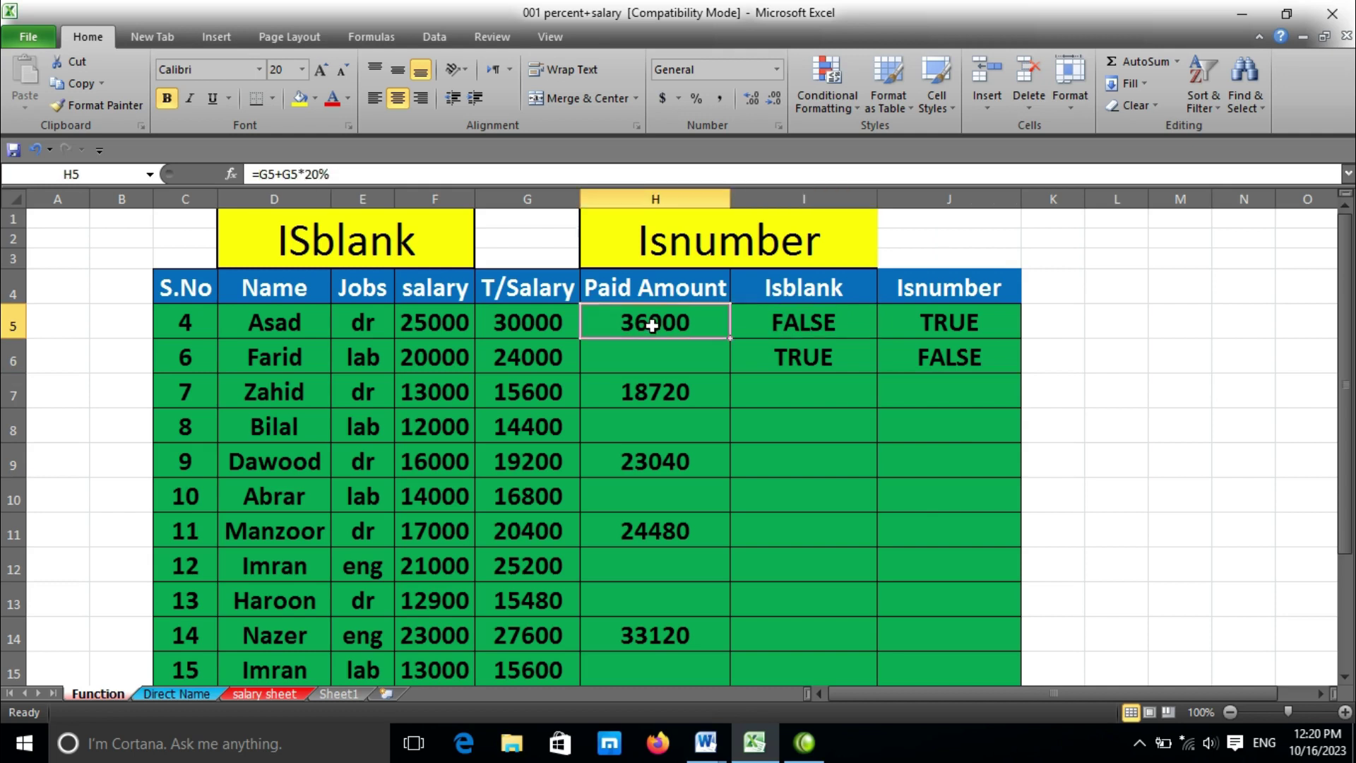
click(801, 354)
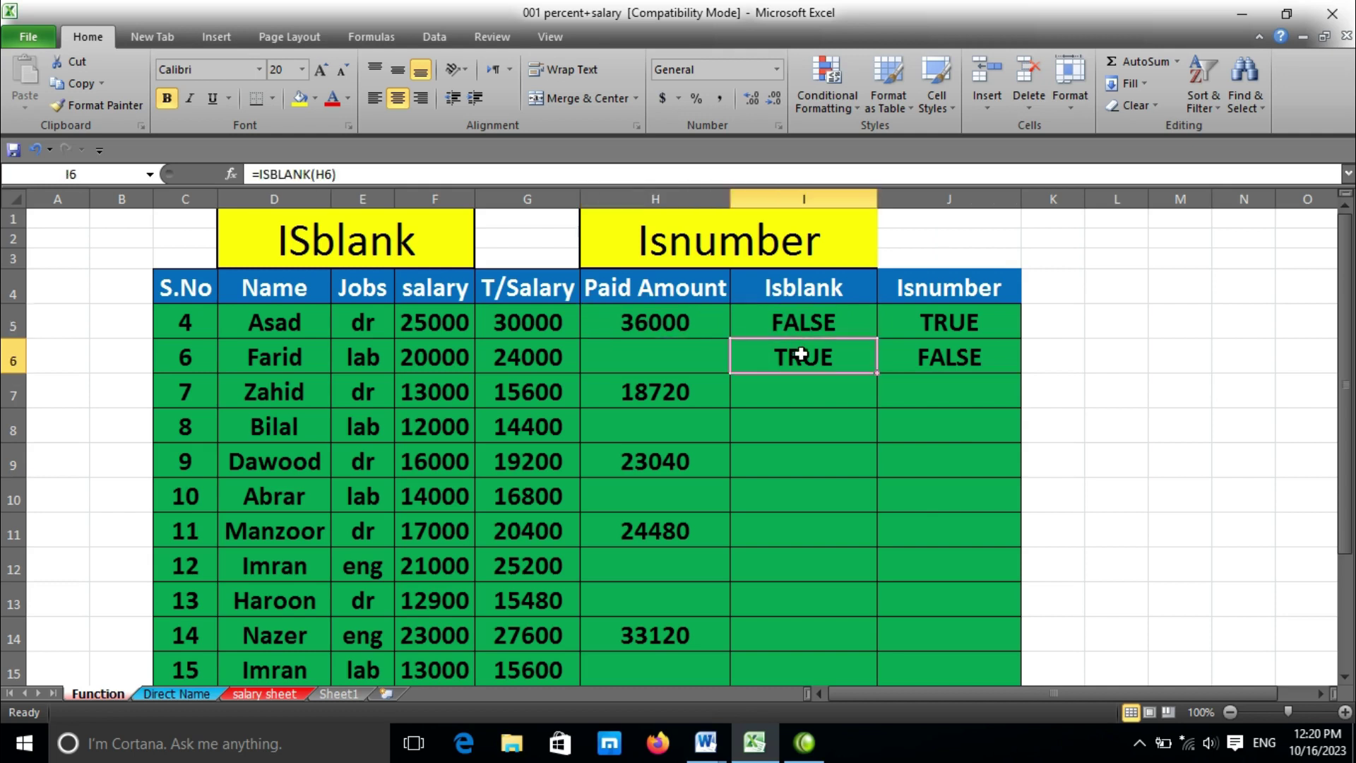
click(659, 368)
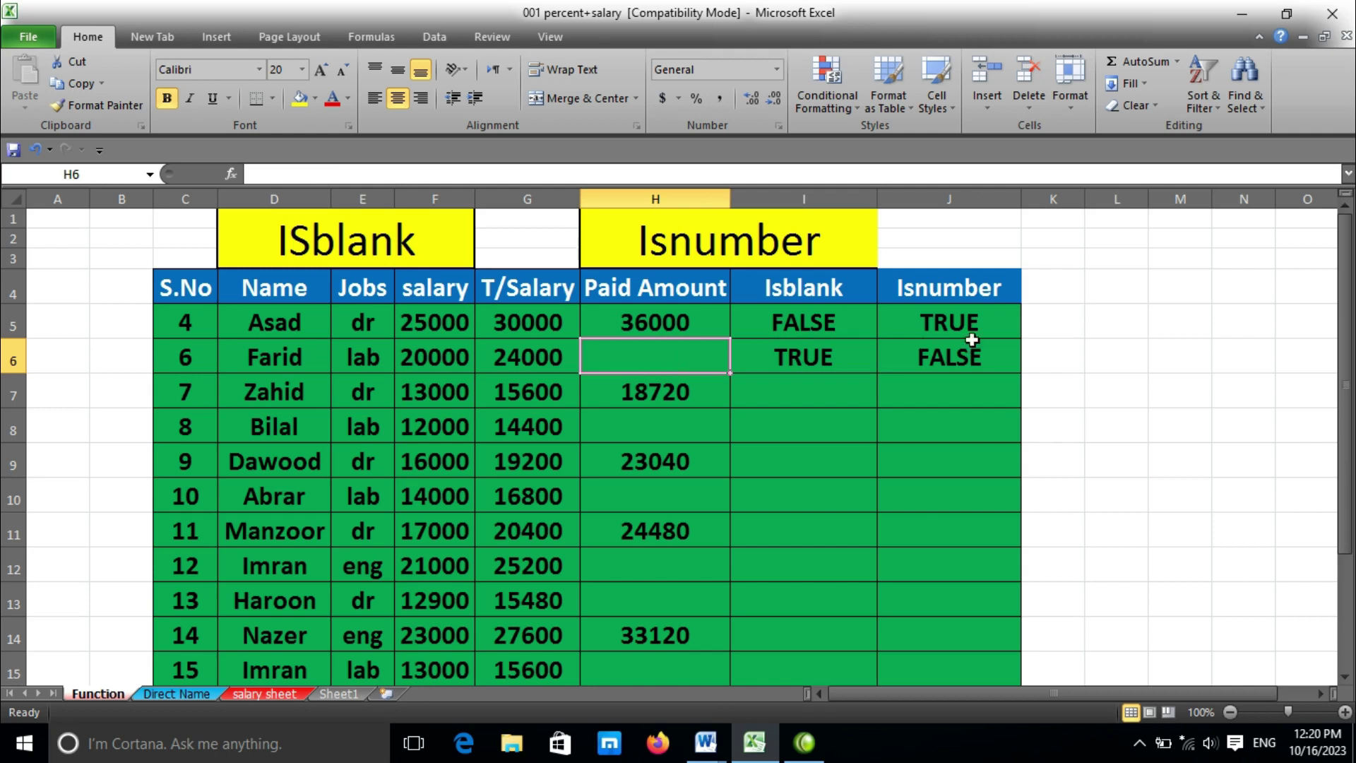
click(932, 324)
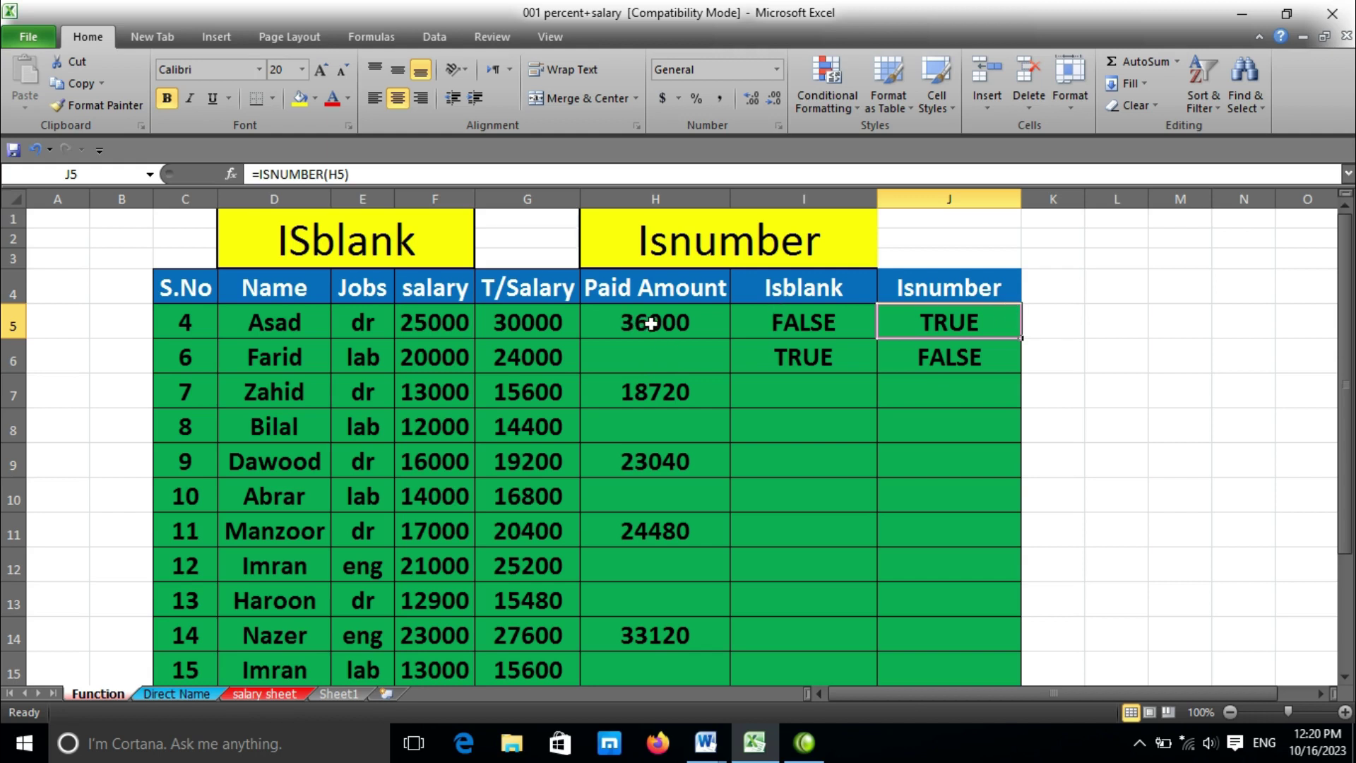
click(653, 355)
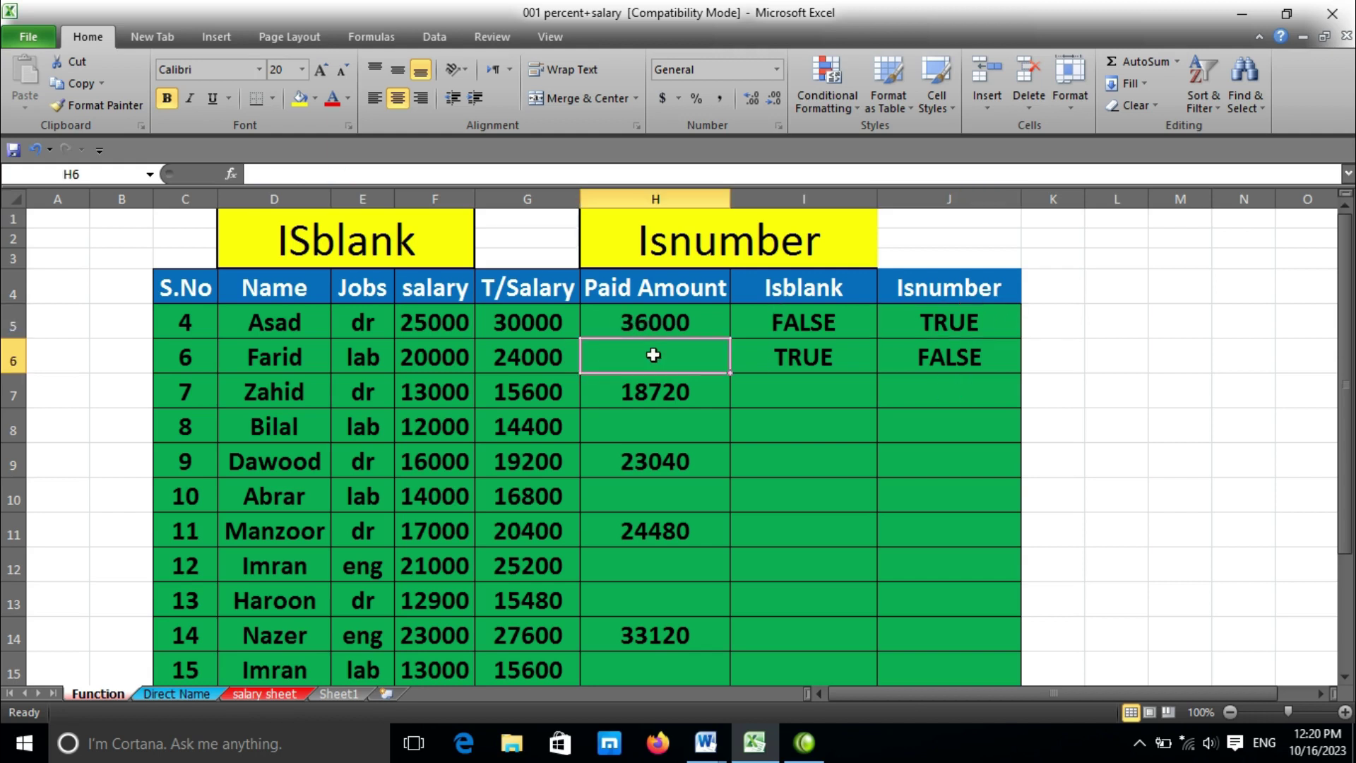
click(943, 357)
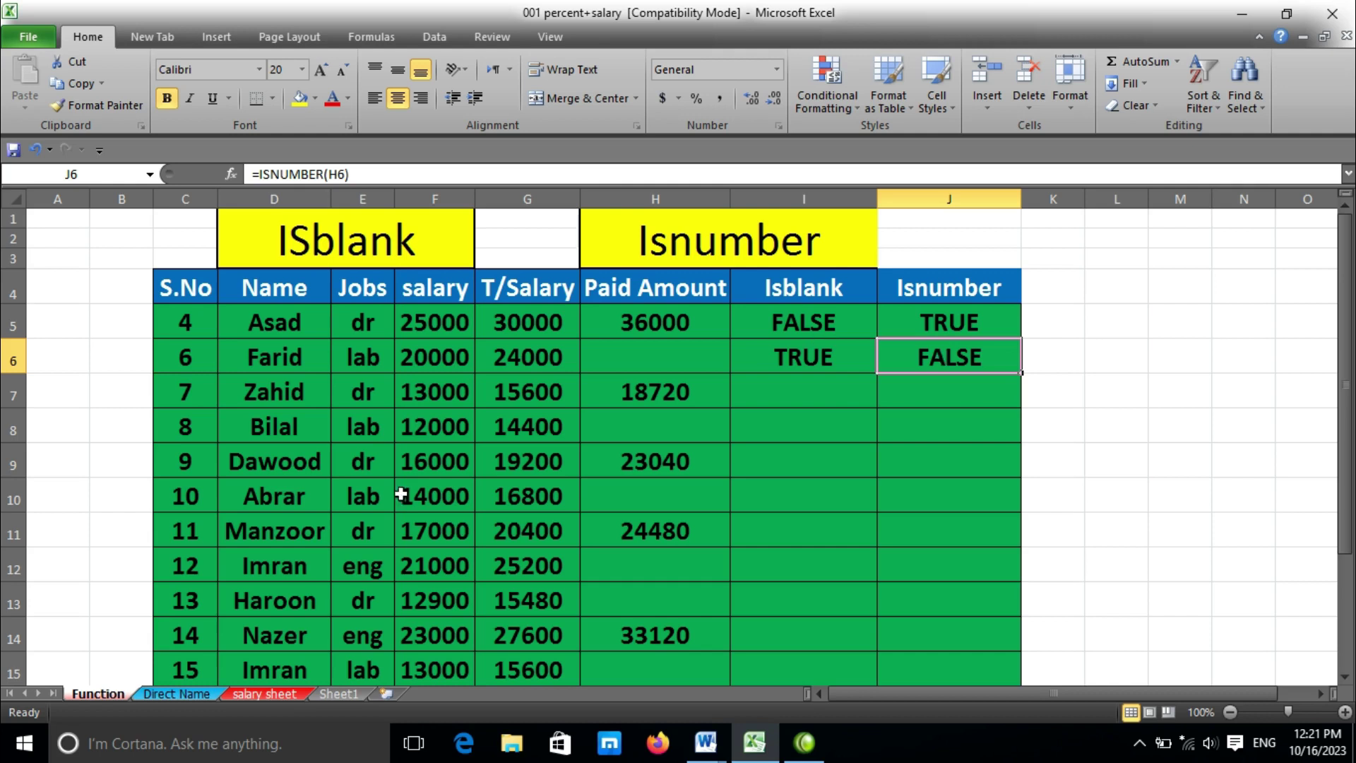
click(189, 694)
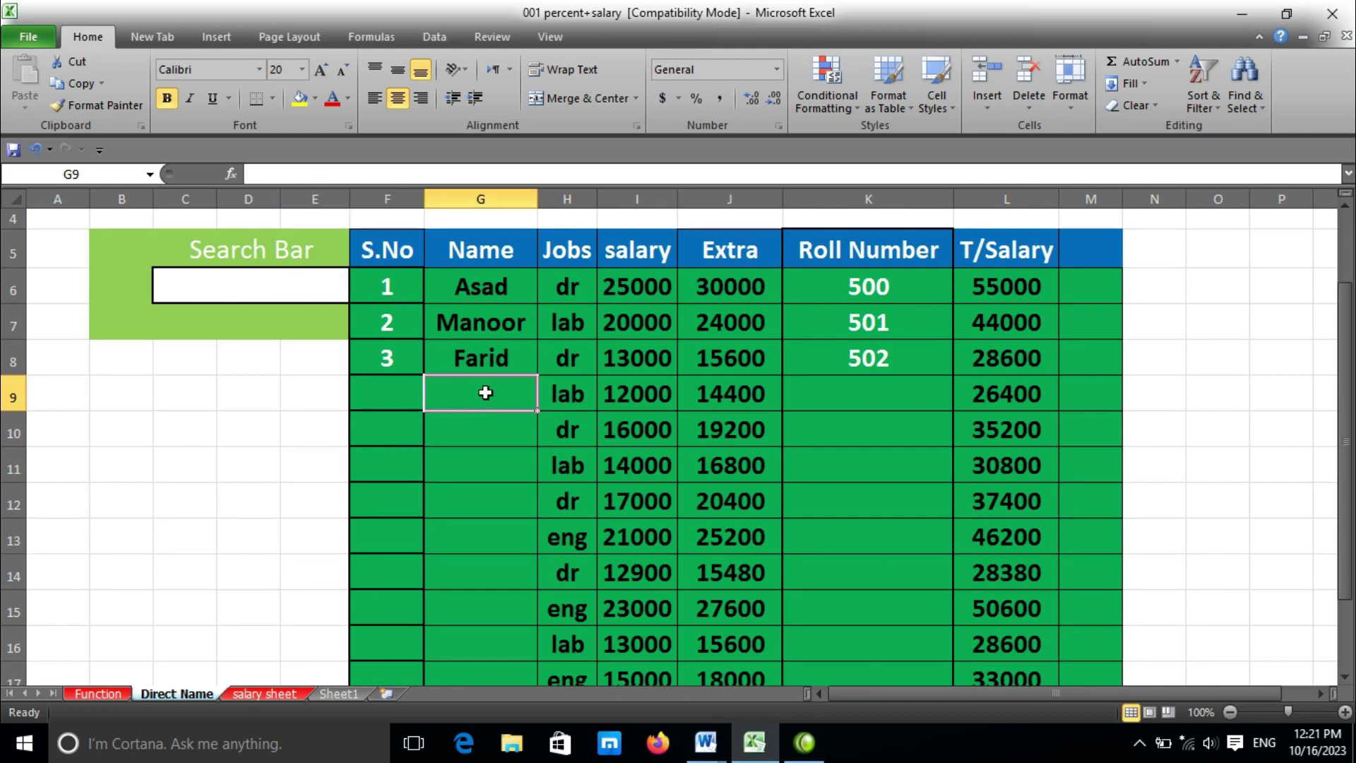
Step: Type Javid in G9 so it receives S.No 4 and Roll Number 503
text(Javi)
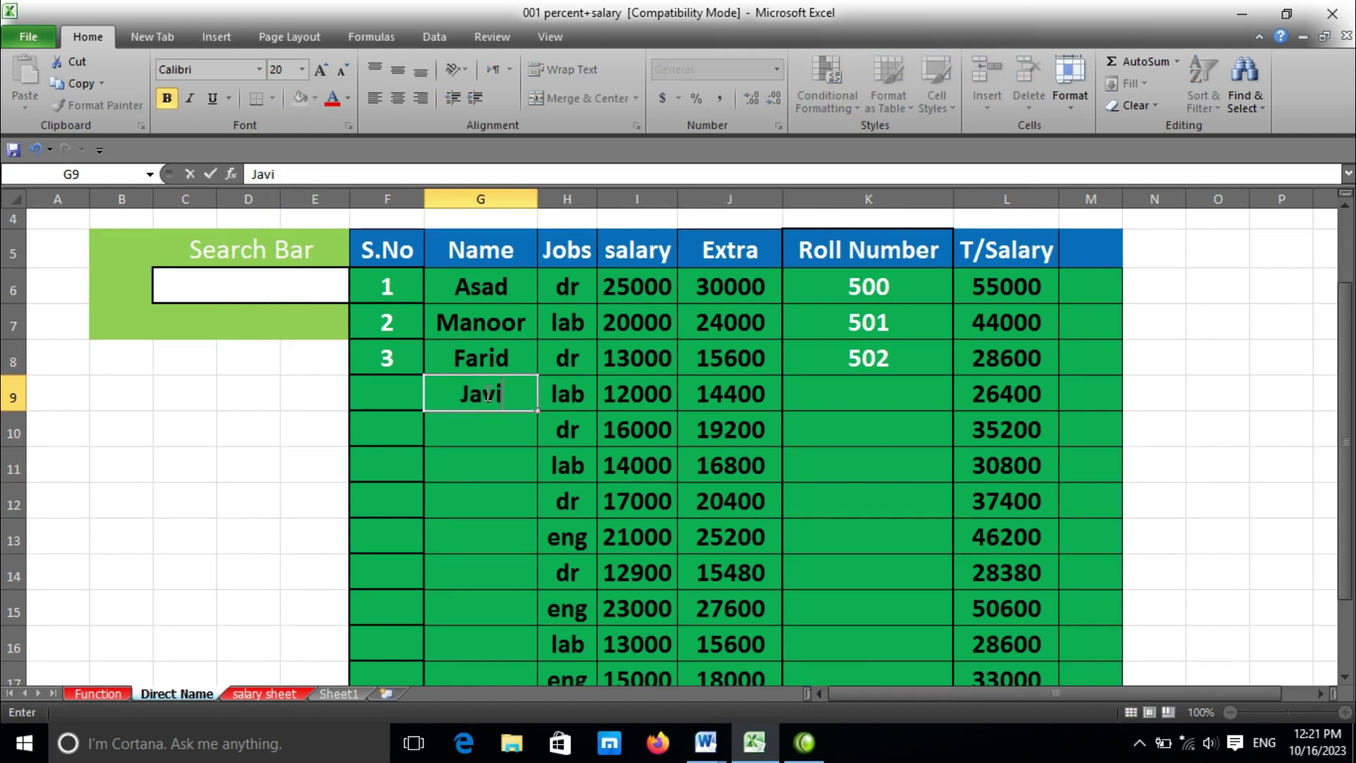
text(d)
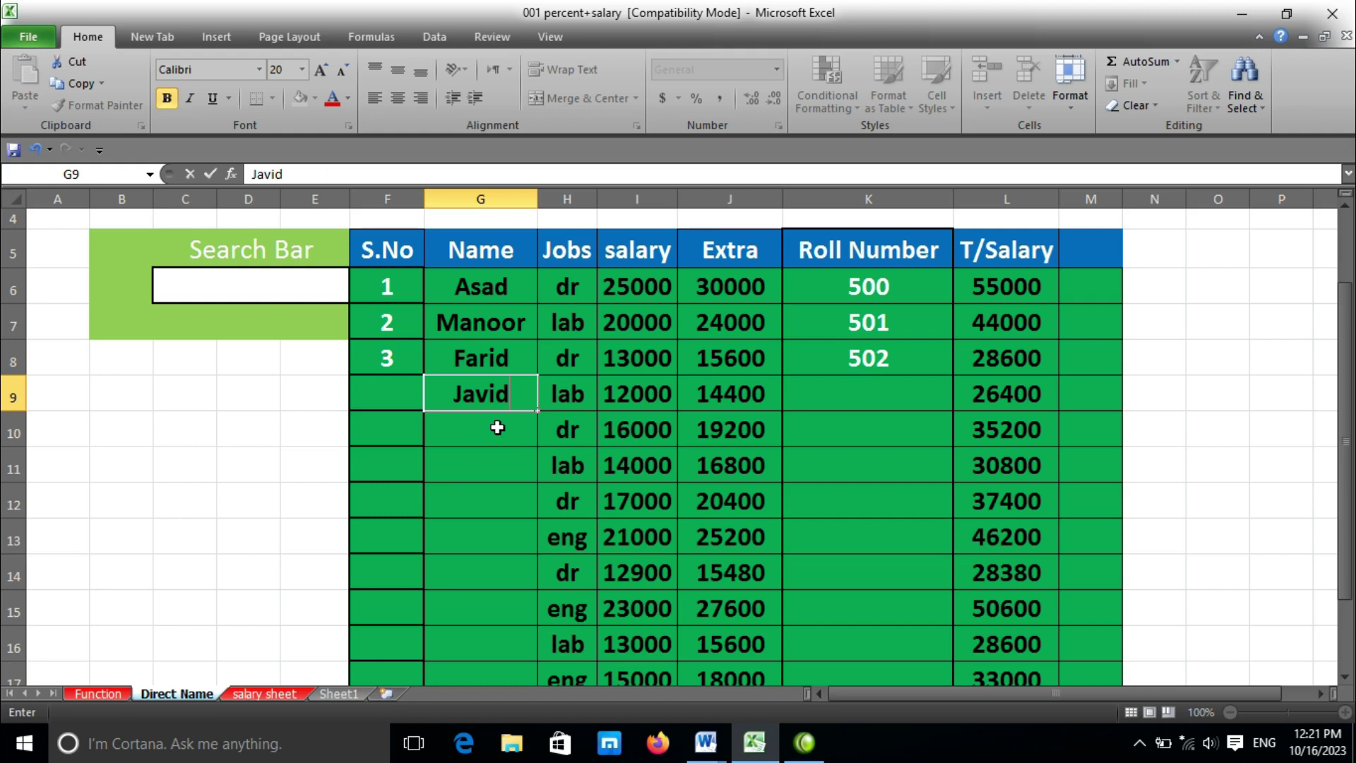
key(Return)
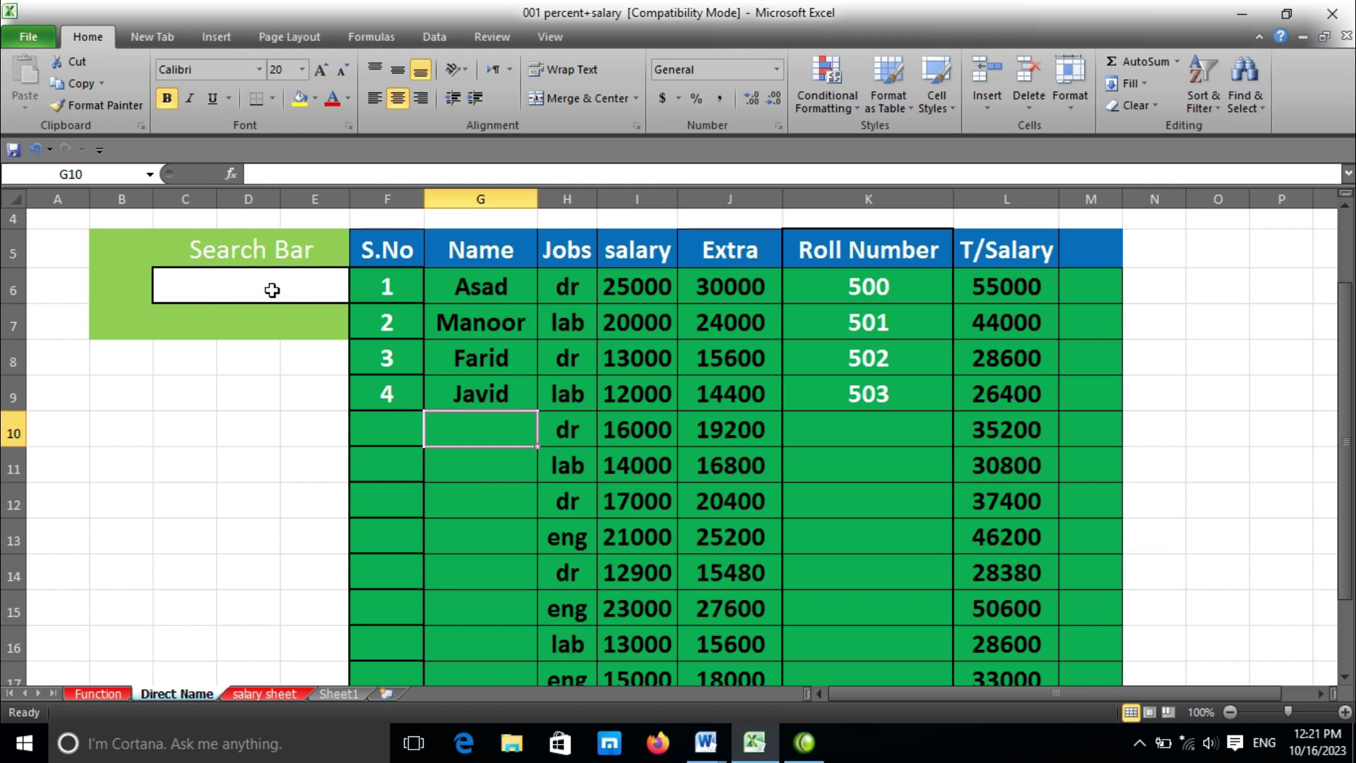
Step: Search the Search Bar for Farid, then replace it with Javid to highlight Javid's row
click(272, 290)
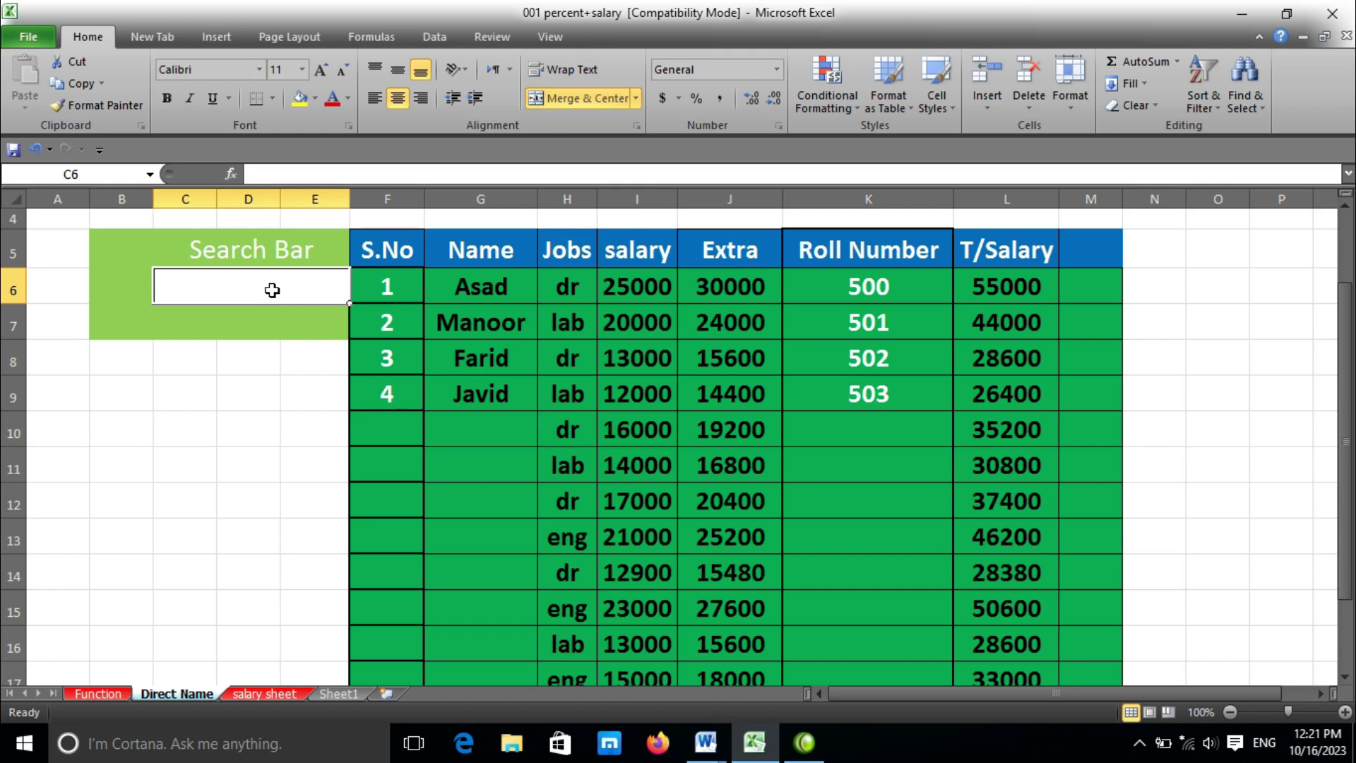
text(Farid)
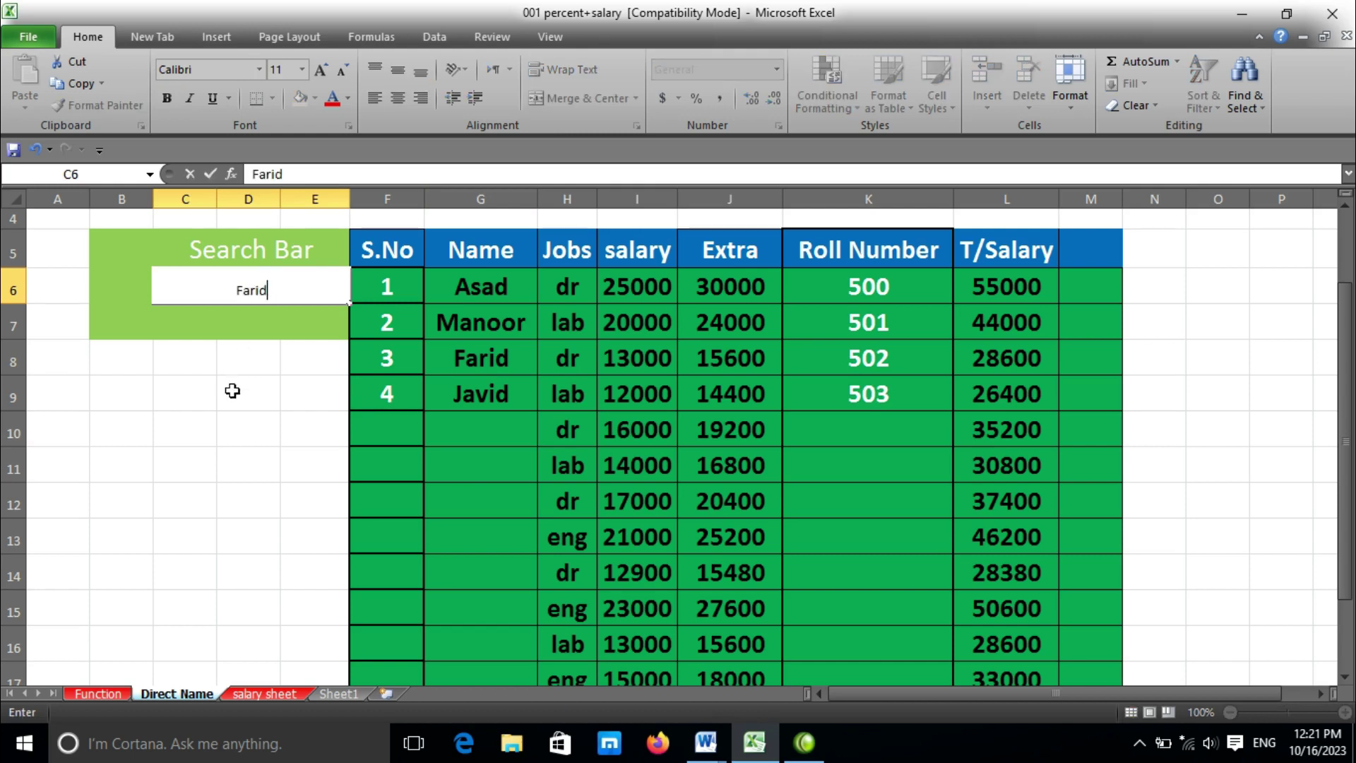
click(233, 391)
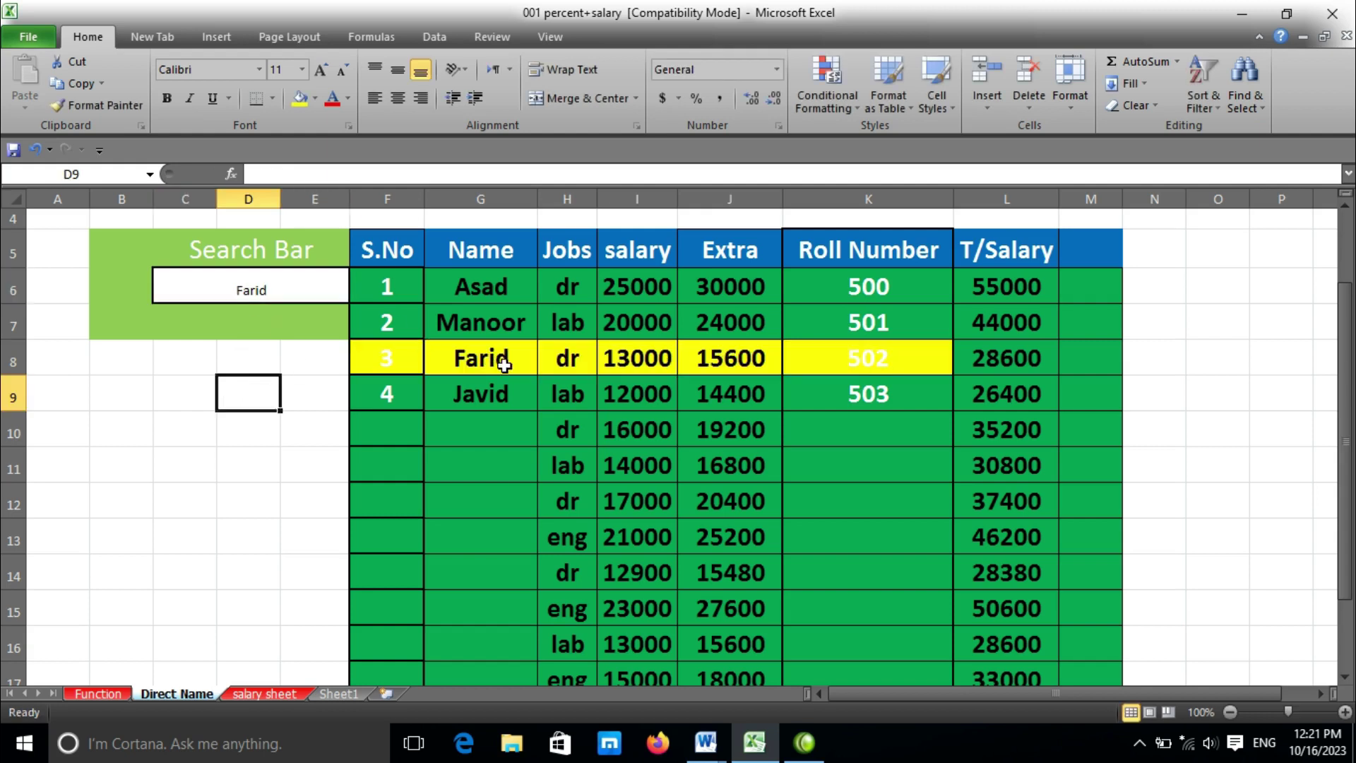
click(280, 290)
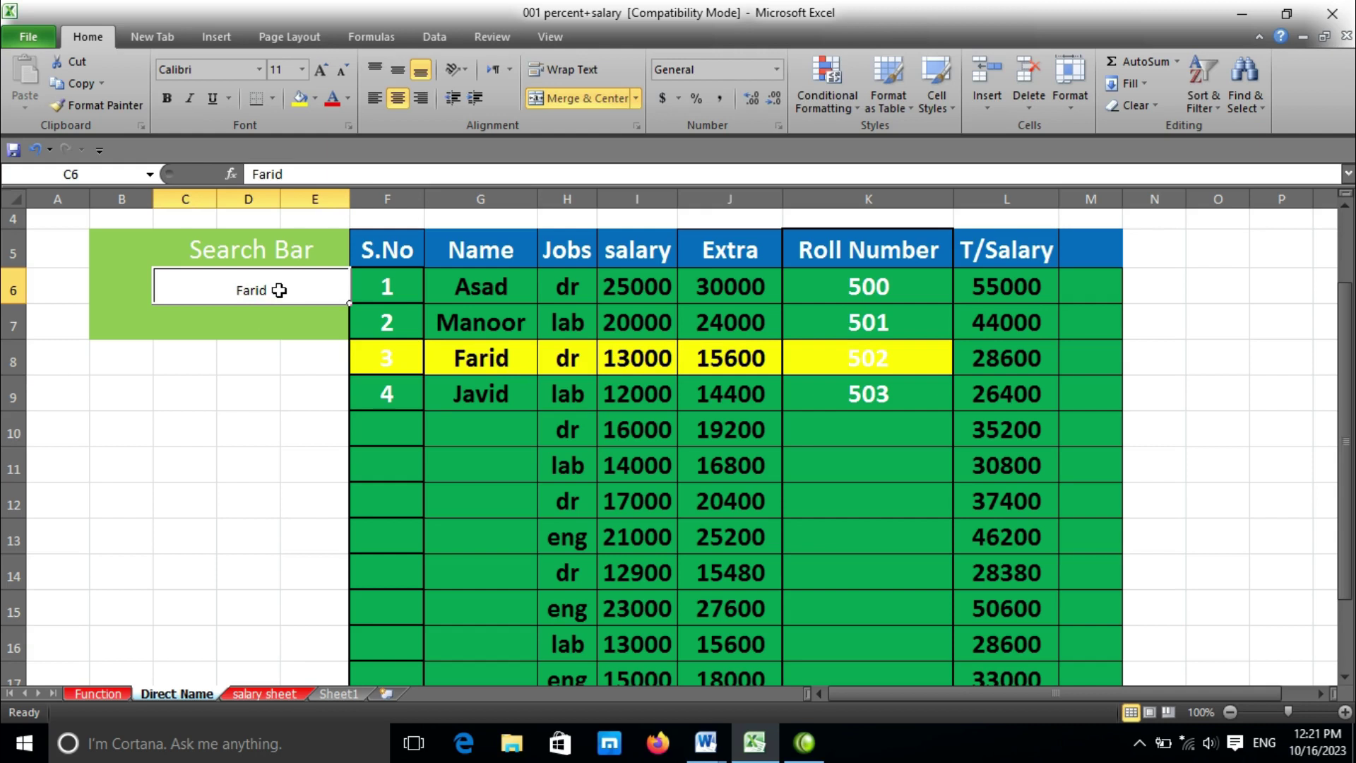
key(BackSpace)
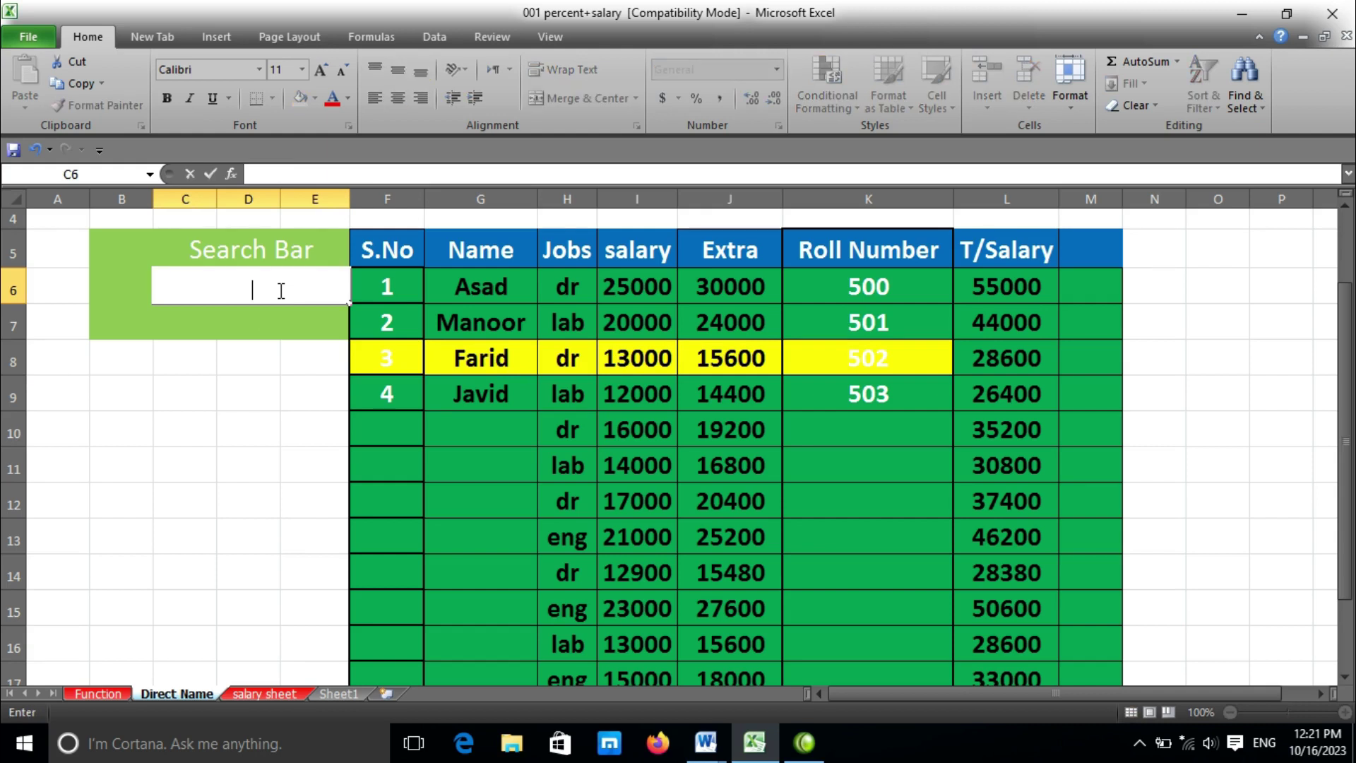
text(Javid)
click(241, 383)
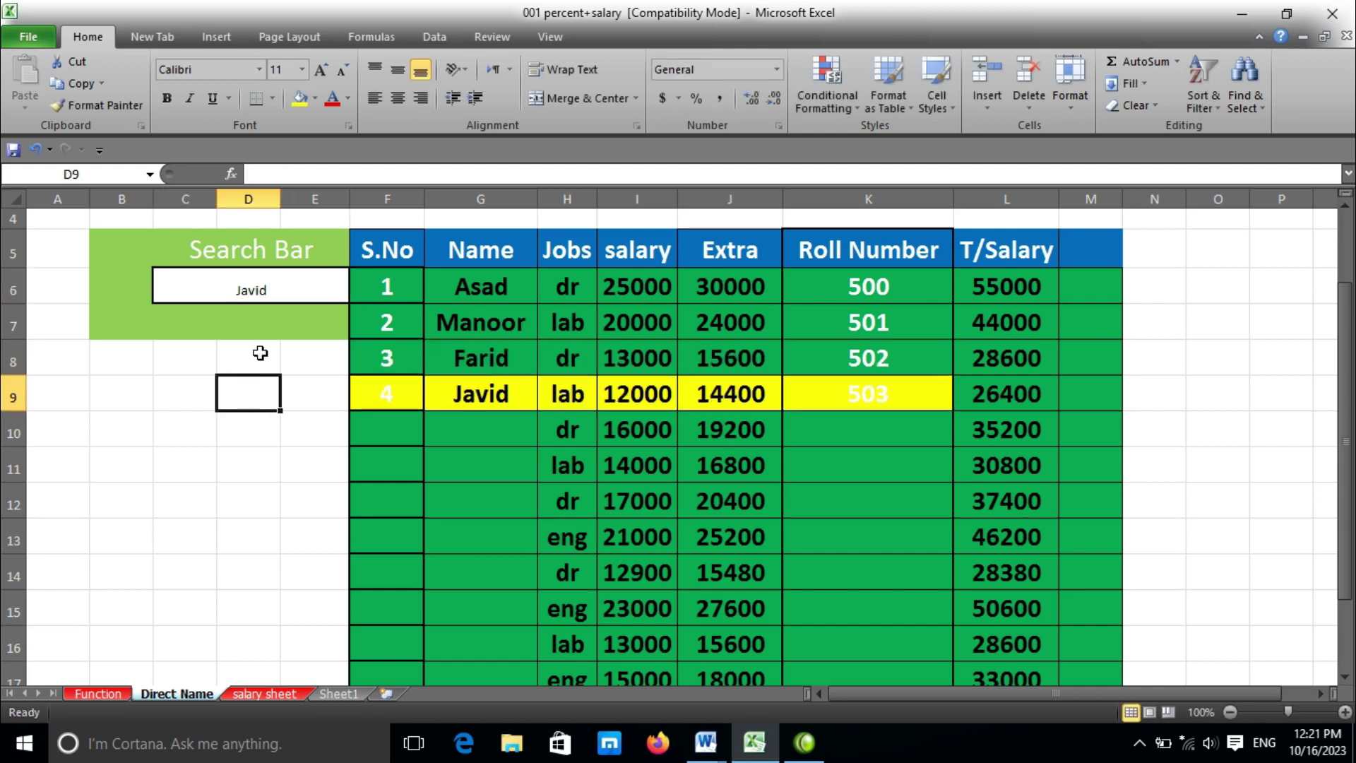
Step: Return to the salary sheet with its Search Bar and Search/Clean buttons
click(270, 695)
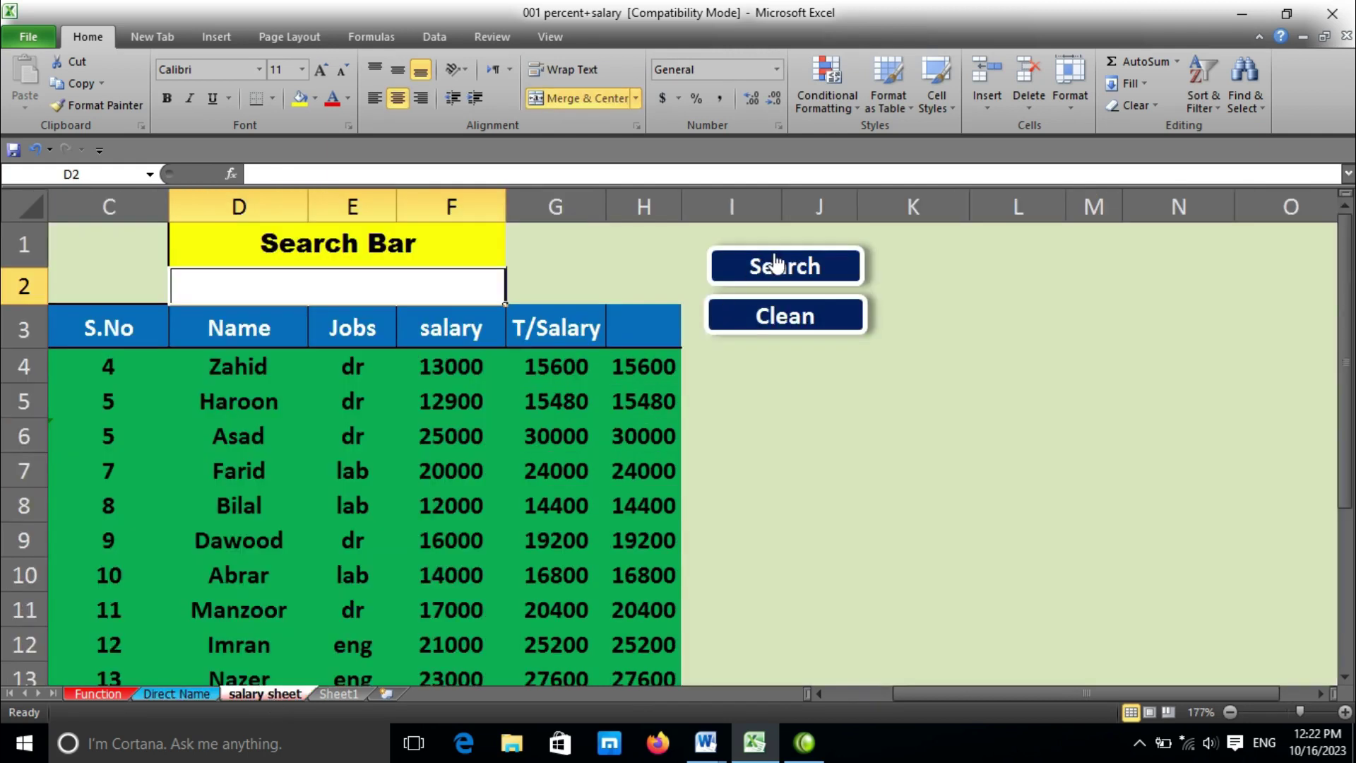